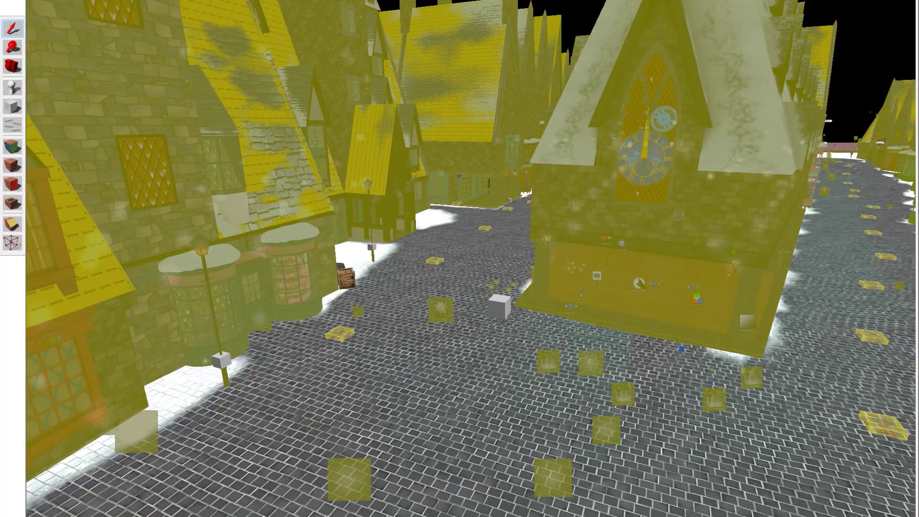
# - Fly through the Hogsmeade village street to examine its instanced shop buildings, including the Zonko's storefront
pyautogui.press('z')
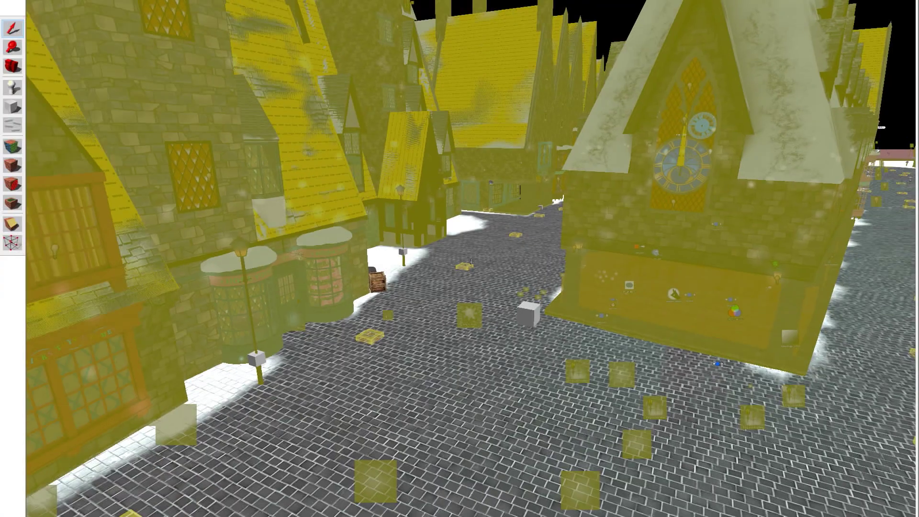
pyautogui.press('w')
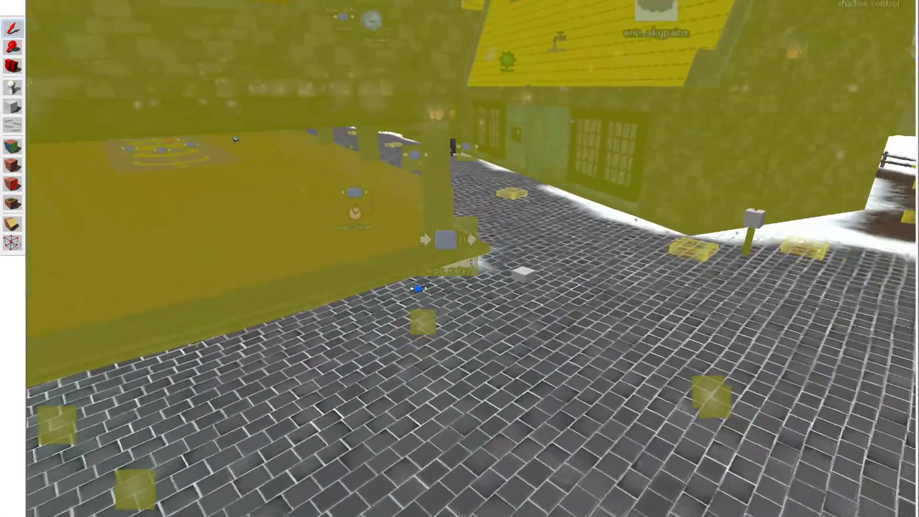
pyautogui.press('w')
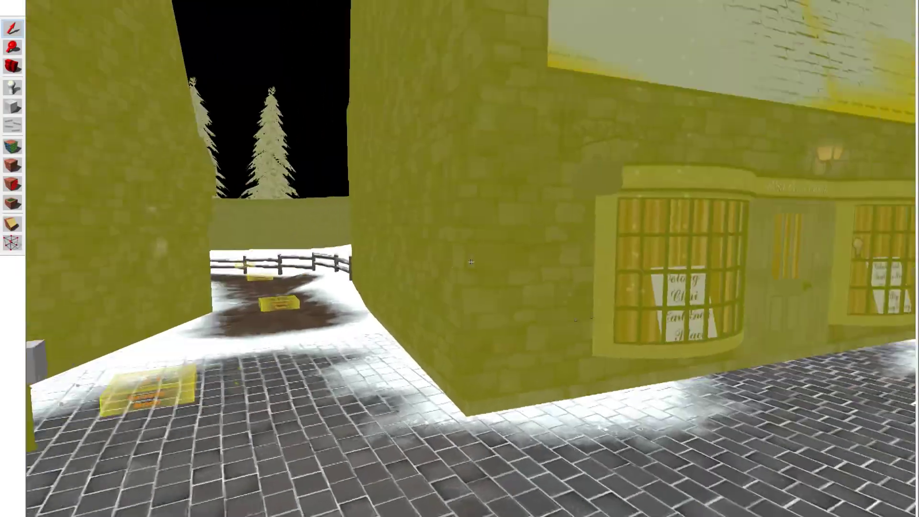
pyautogui.press('w')
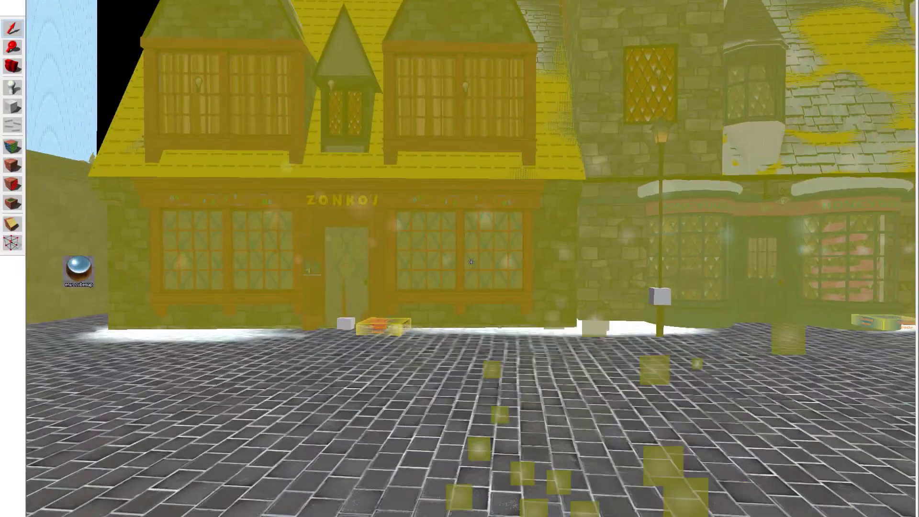
pyautogui.press('s')
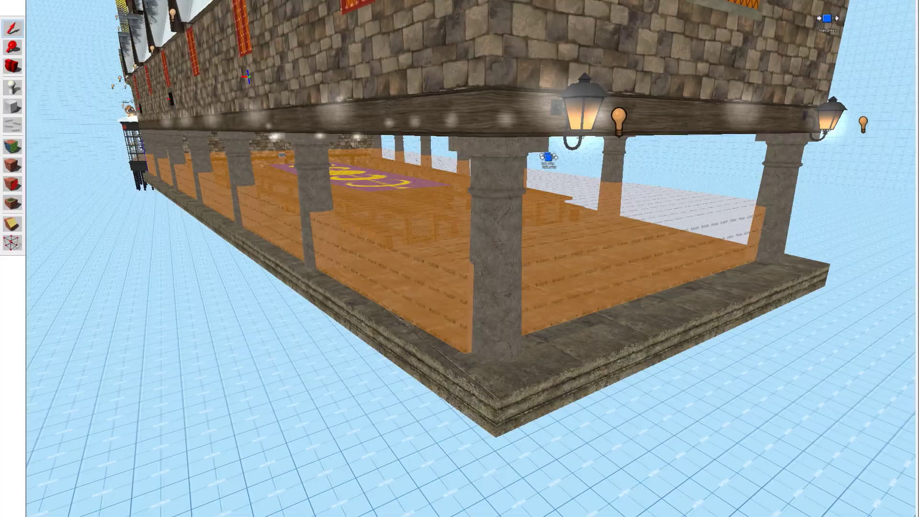
# - Examine the columned clock building's exterior, its trigger brushes under the arches and its snowy dormer roof
pyautogui.press('d')
pyautogui.press('d')
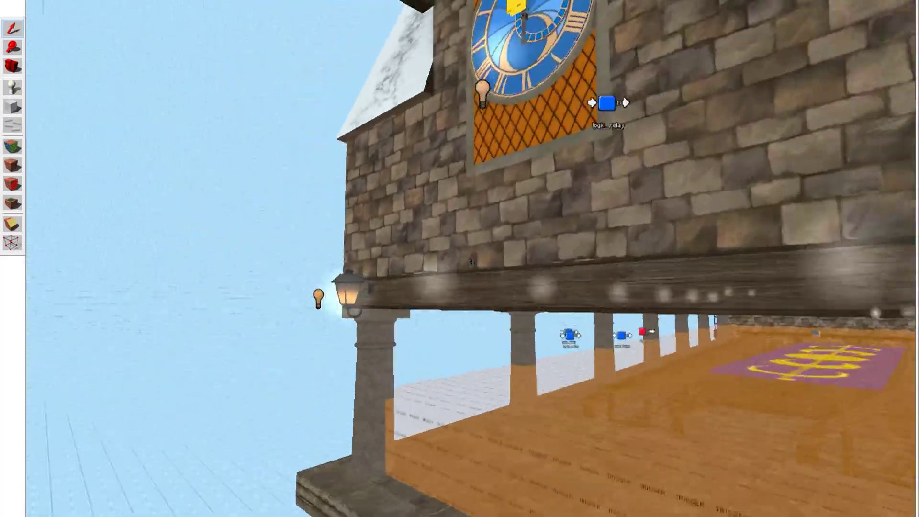
pyautogui.press('s')
pyautogui.press('s')
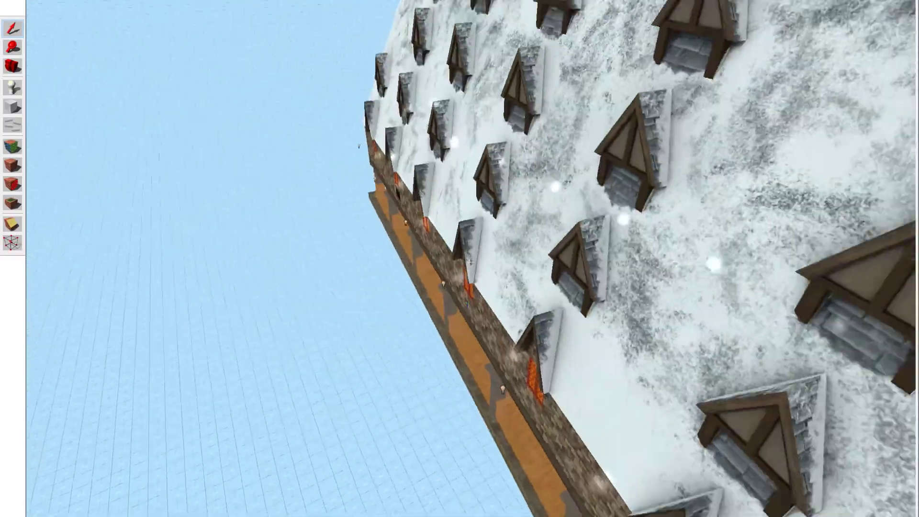
pyautogui.press('Left')
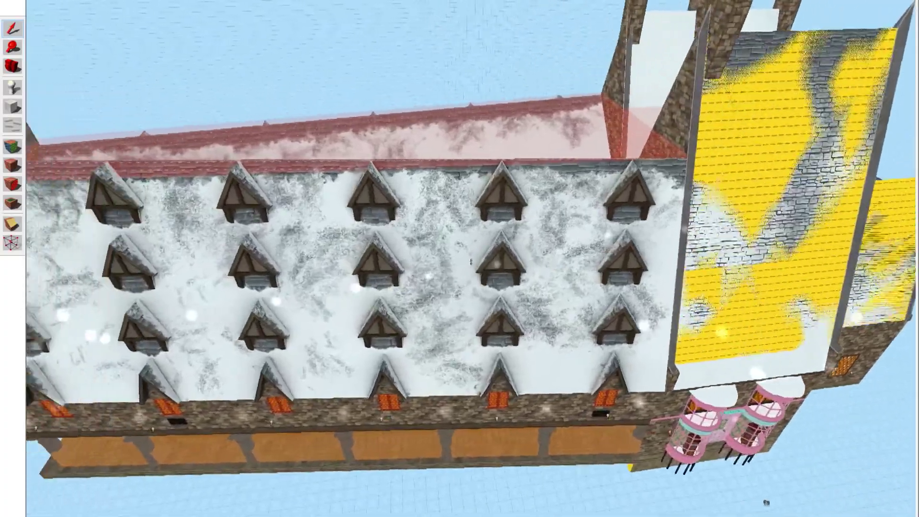
pyautogui.press('a')
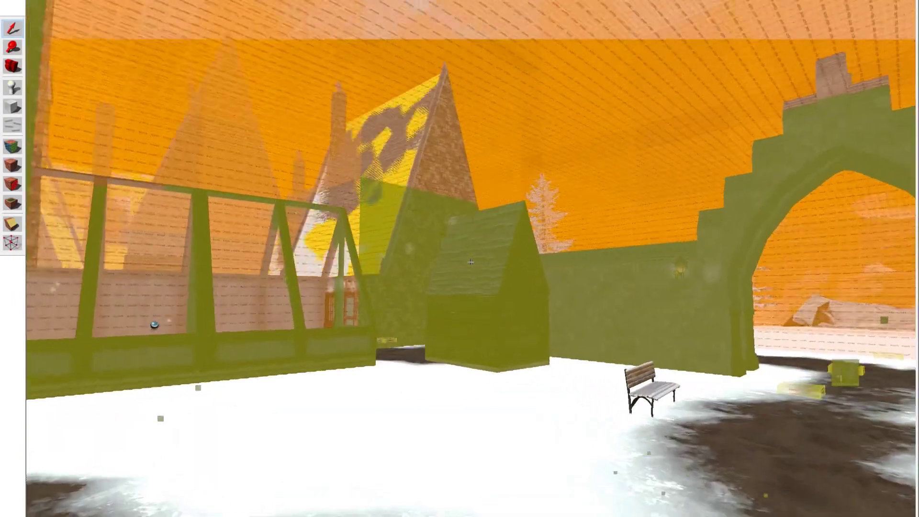
# - Examine the small wooden shed beside the stone wall in the snowy yard from several sides
pyautogui.press('w')
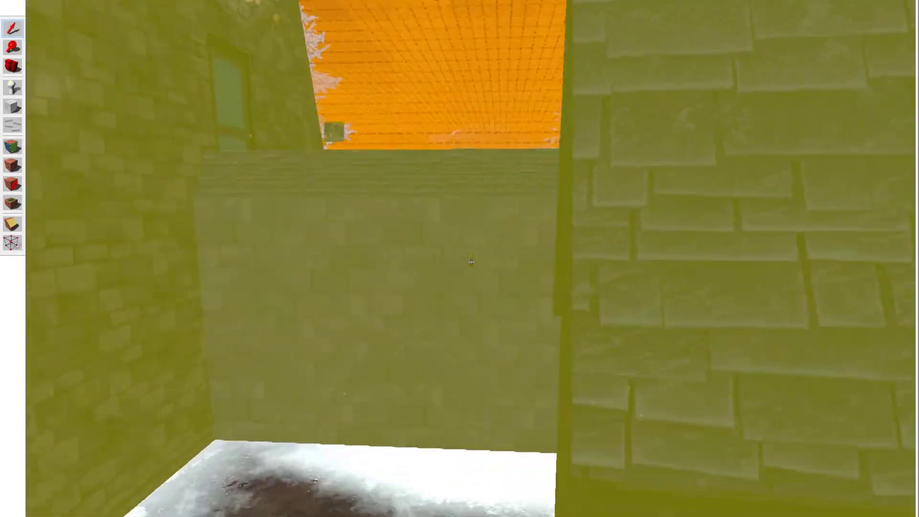
pyautogui.press('a')
pyautogui.press('Right')
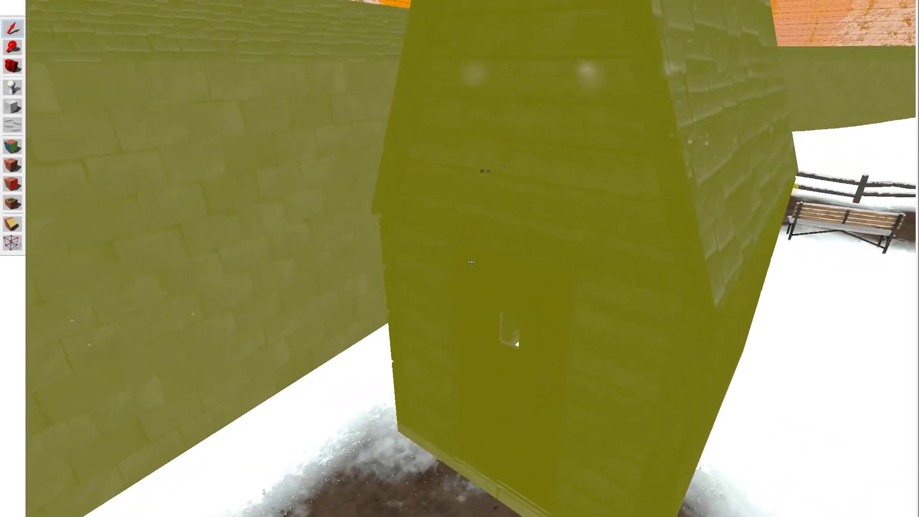
pyautogui.press('Down')
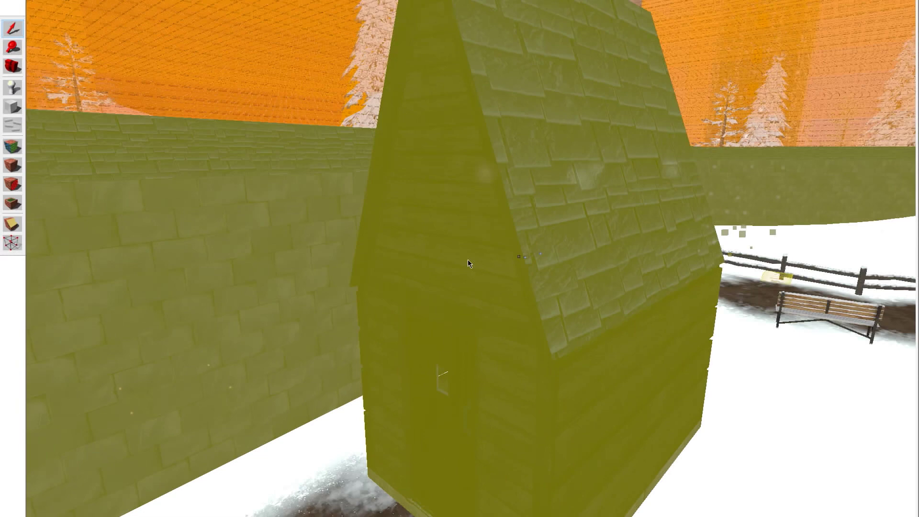
pyautogui.press('z')
pyautogui.press('w')
pyautogui.press('a')
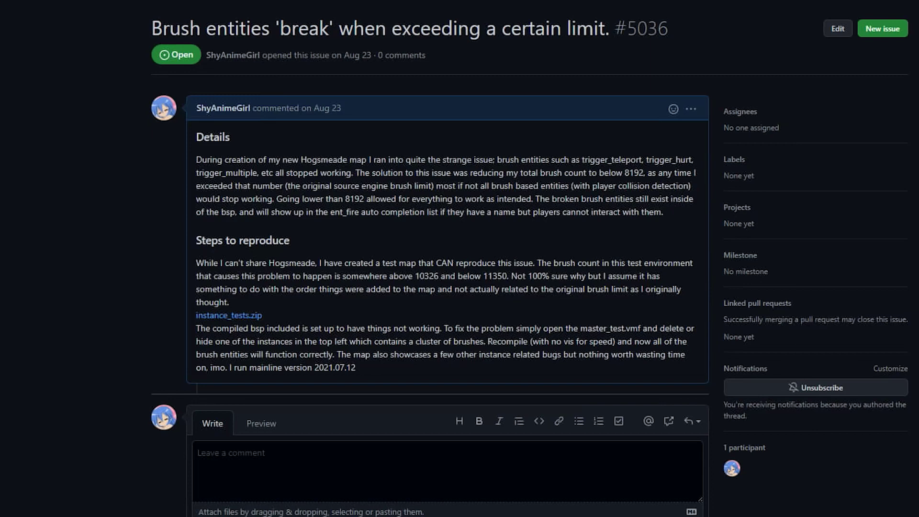
# - Review GitHub issue #5036 about brush entities breaking, highlighting the instance_tests.zip attachment in the steps to reproduce
pyautogui.press('super+alt+d')
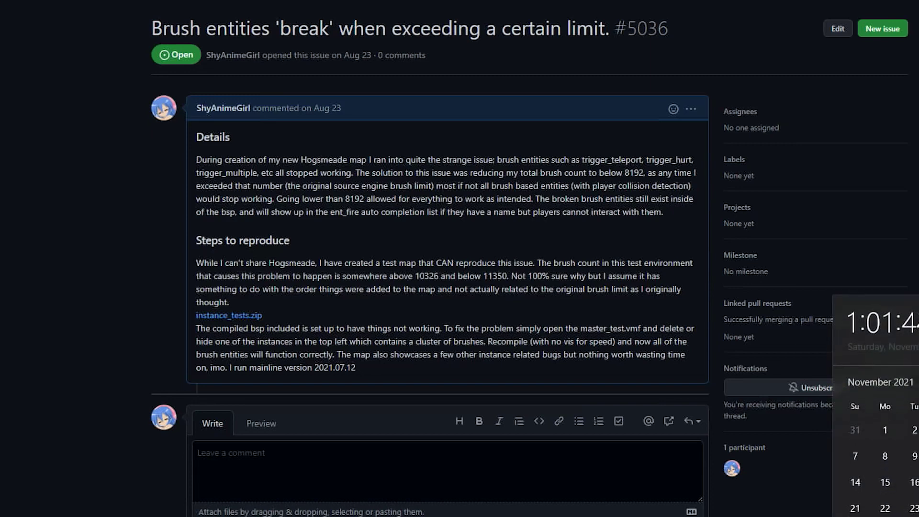
pyautogui.press('Escape')
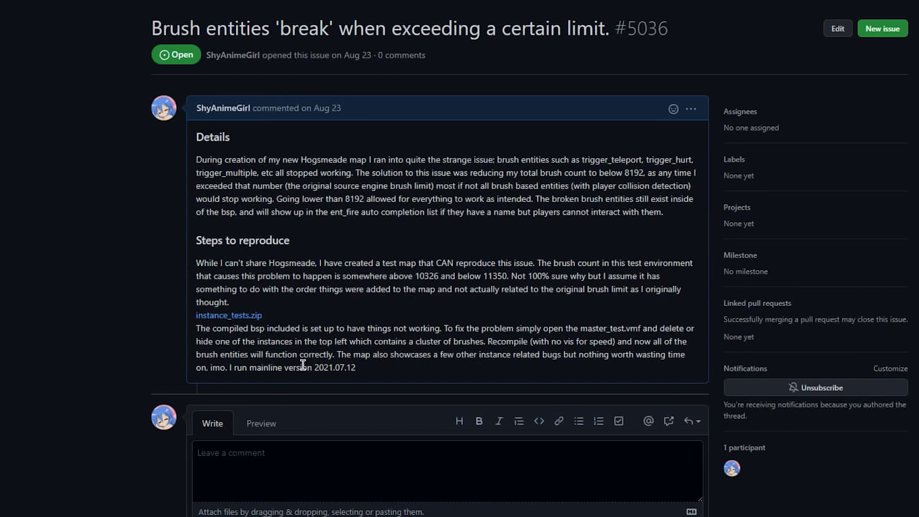
pyautogui.moveTo(277, 329); pyautogui.dragTo(192, 321)
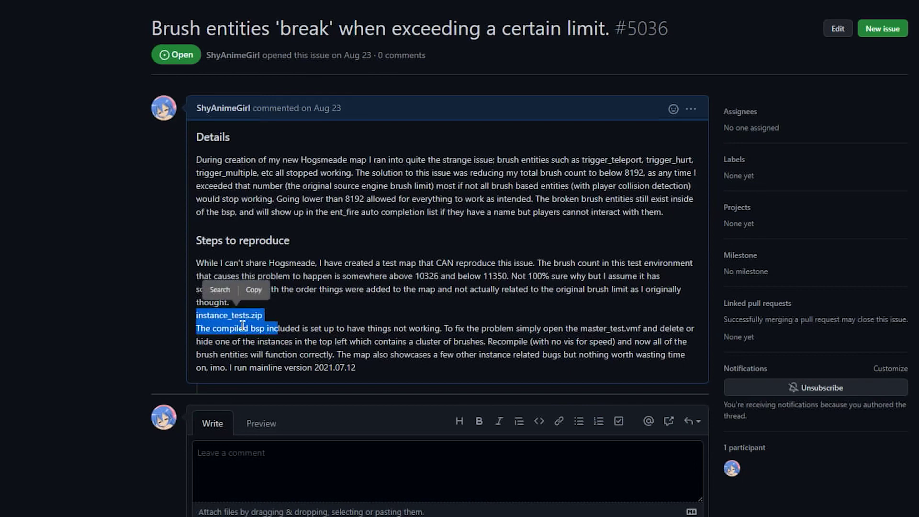
pyautogui.click(391, 337)
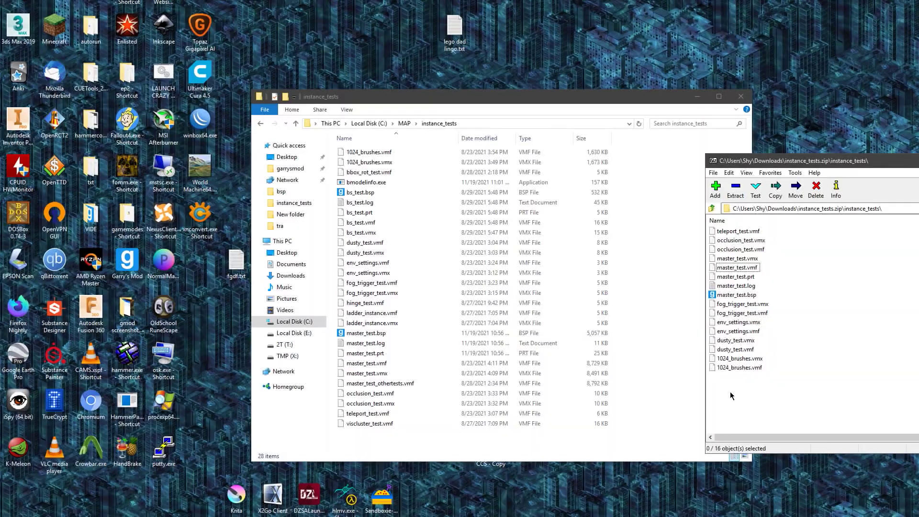
# - Extract all files from instance_tests.zip into the C:\MAP\instance_tests folder, overwriting the existing copies
pyautogui.moveTo(749, 376); pyautogui.dragTo(645, 268)
pyautogui.click(436, 179)
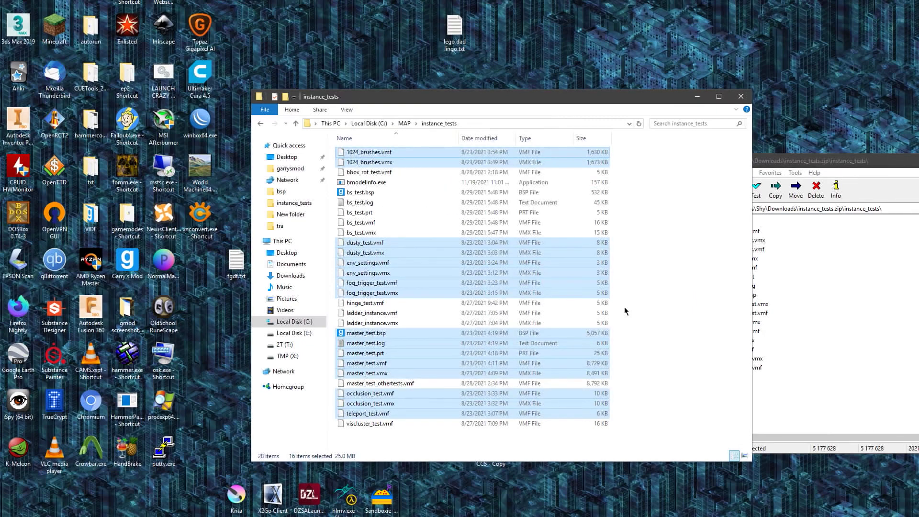
pyautogui.click(625, 312)
# - Launch the Hammer editor and open master_test.vmf from the instance_tests folder
pyautogui.doubleClick(130, 359)
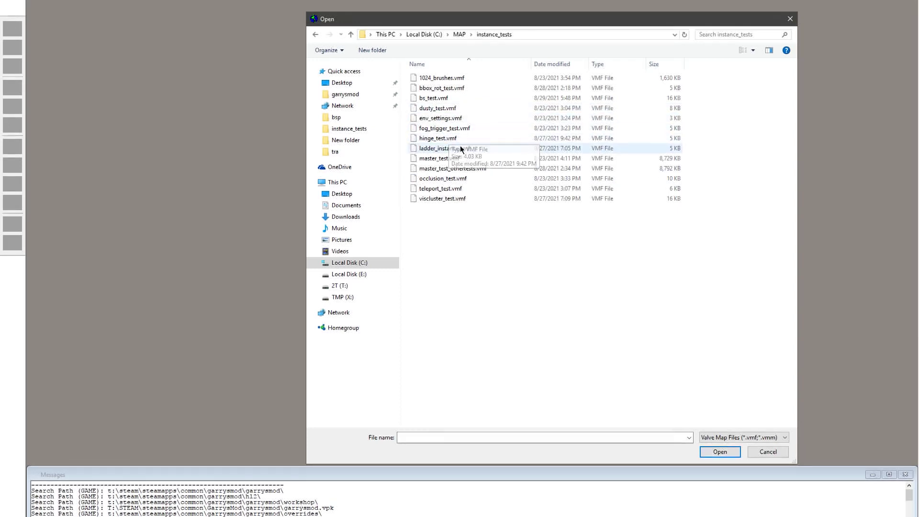
pyautogui.click(468, 162)
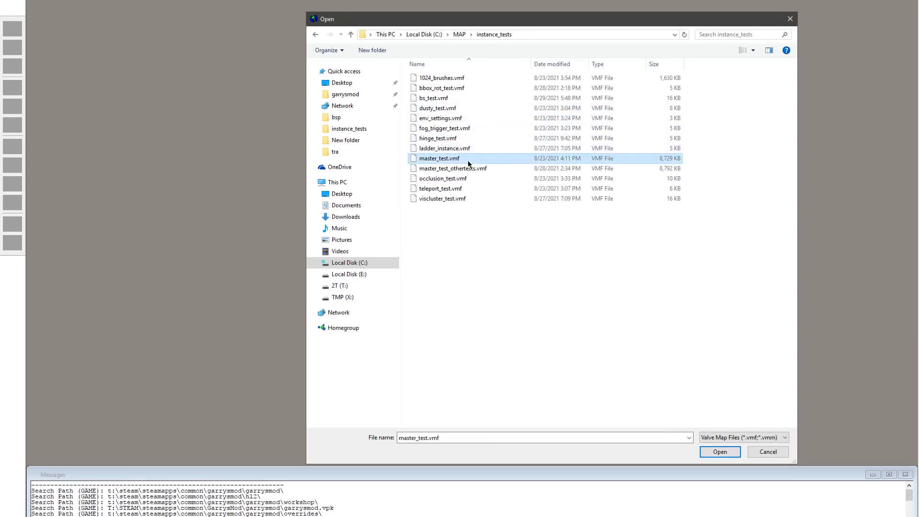
pyautogui.doubleClick(468, 162)
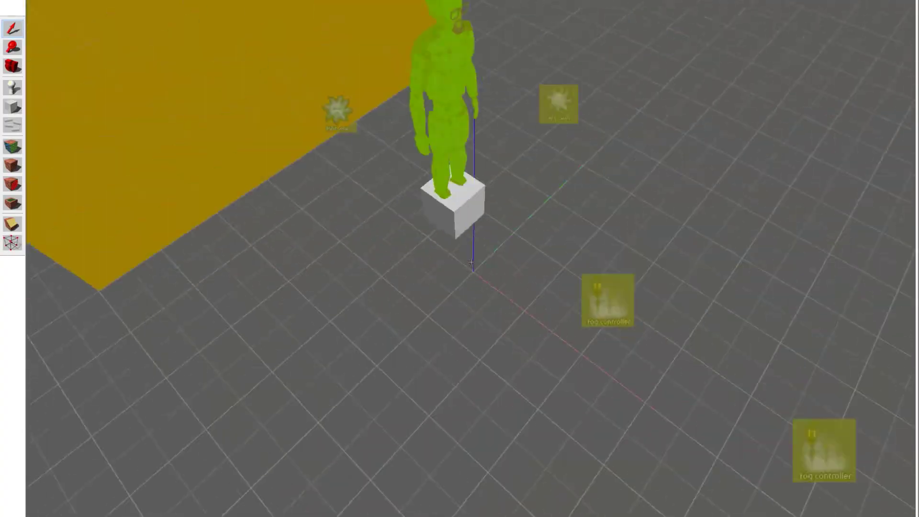
# - Survey the test map's layout from above, circling the barrel platforms and surrounding instances
pyautogui.press('s')
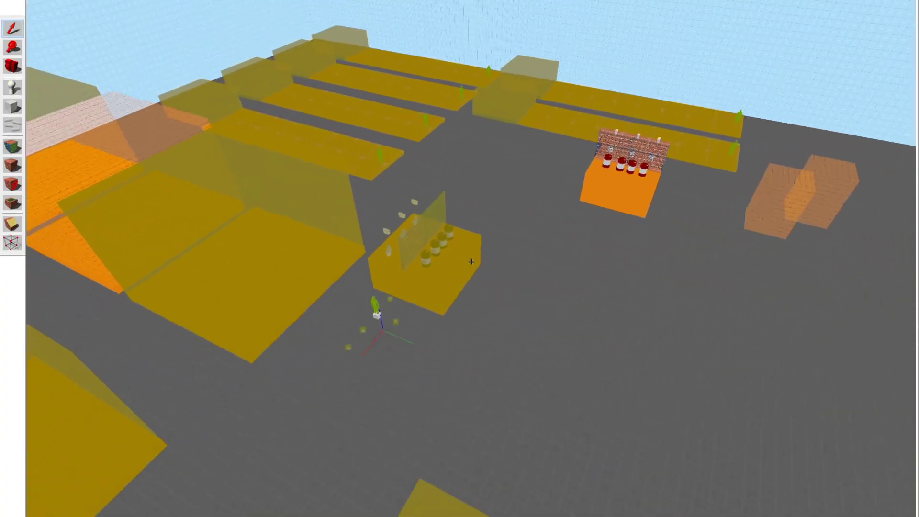
pyautogui.press('d')
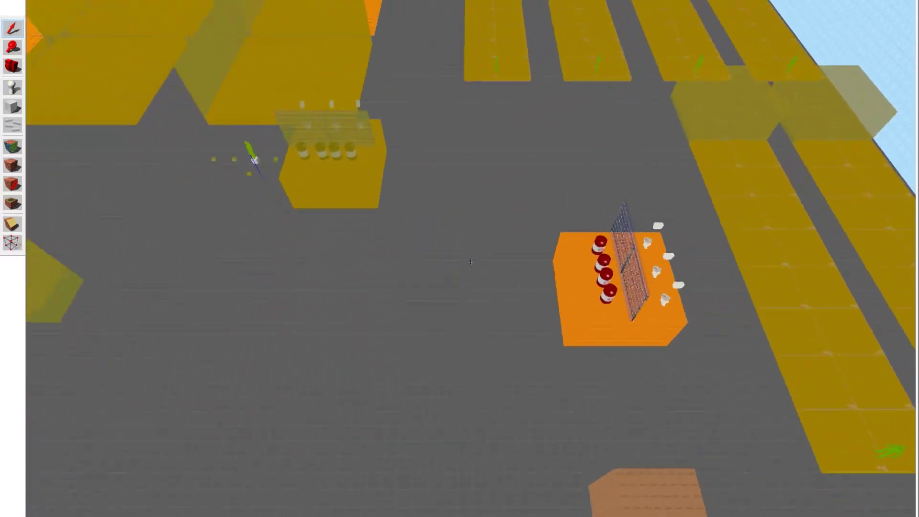
pyautogui.press('d')
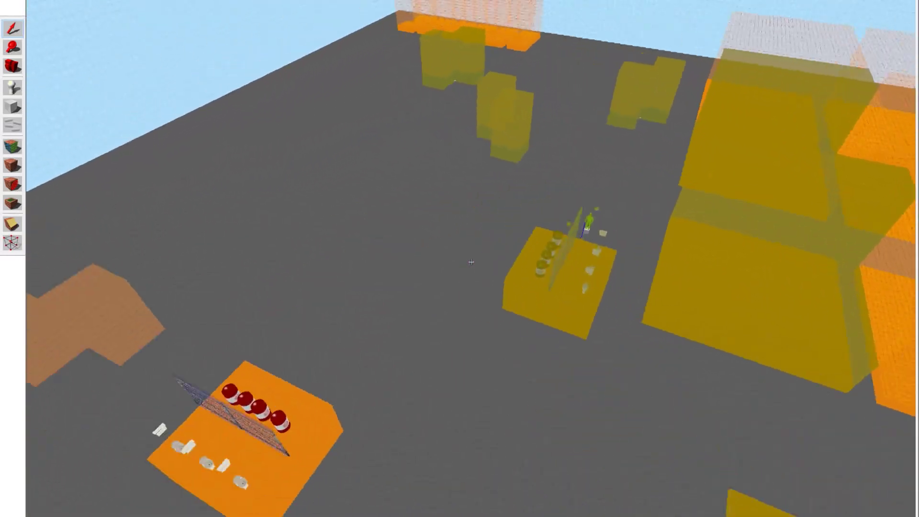
pyautogui.press('d')
pyautogui.press('z')
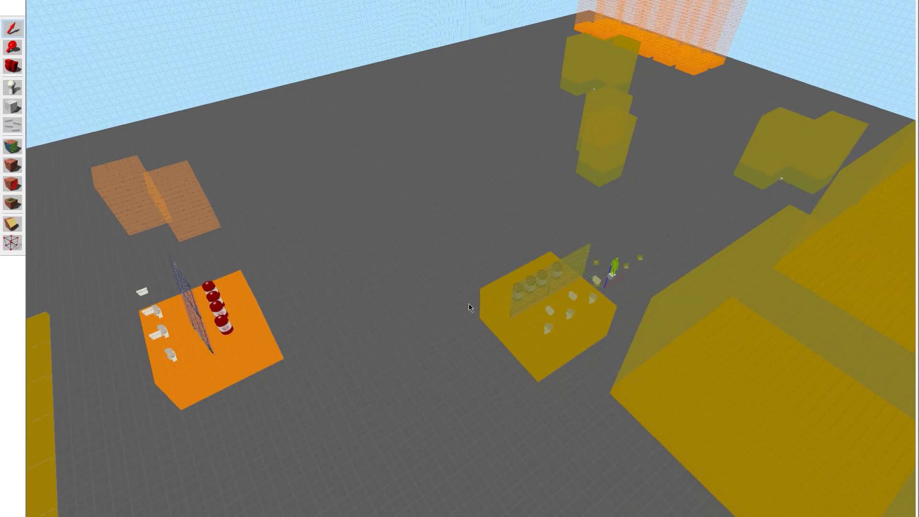
# - Examine the cluster of large trigger brushes and the trigger instances placed among them from different angles
pyautogui.press('z')
pyautogui.press('Up')
pyautogui.press('Up')
pyautogui.press('Up')
pyautogui.press('Up')
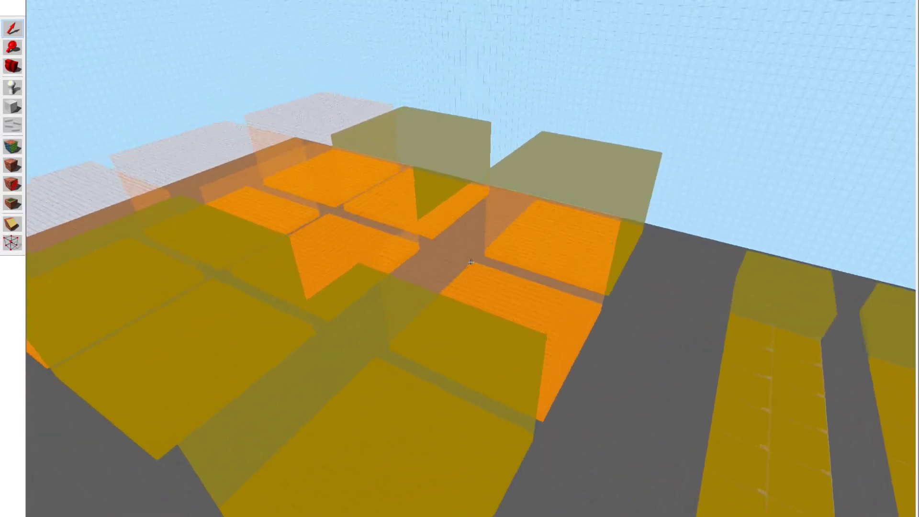
pyautogui.press('d')
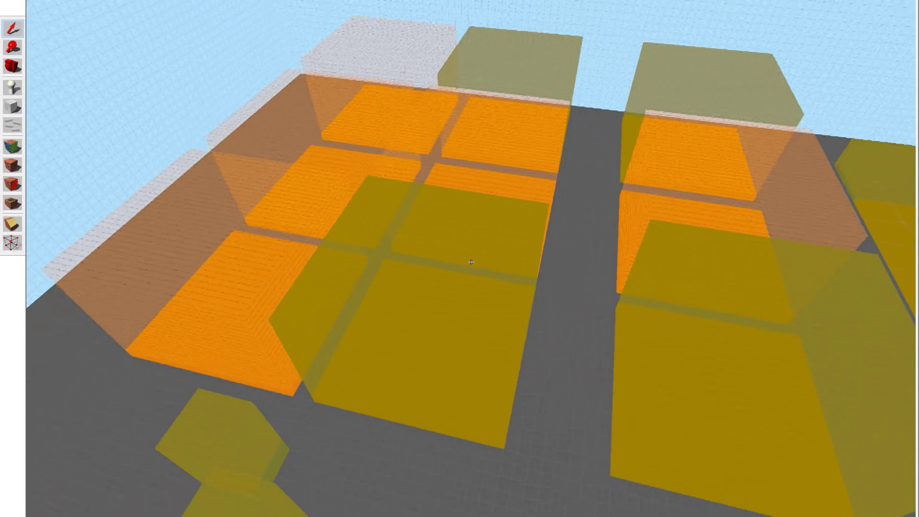
pyautogui.press('s')
pyautogui.press('z')
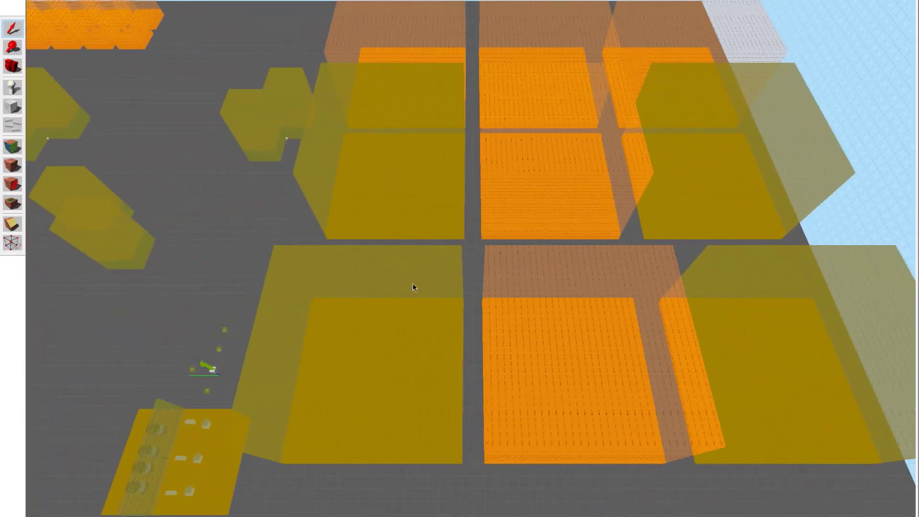
pyautogui.press('z')
pyautogui.press('d')
pyautogui.press('d')
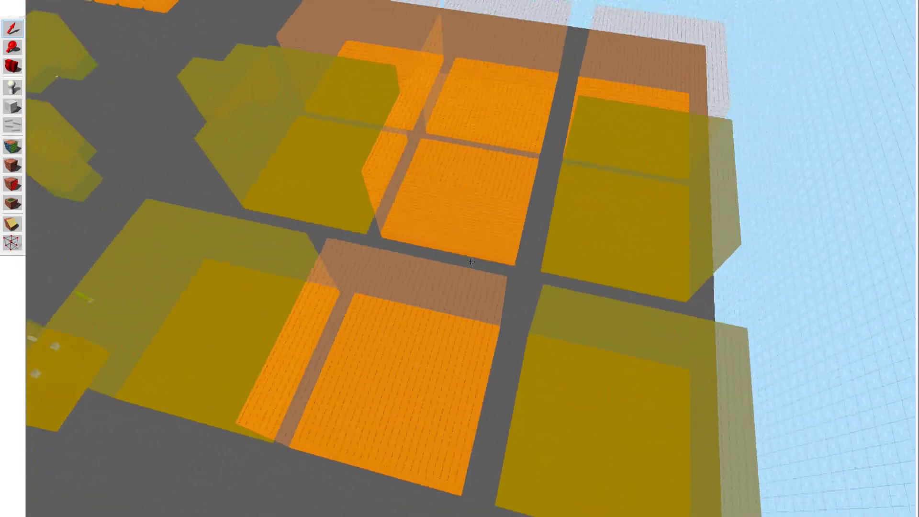
# - Select the non-instanced trigger_multiple between the instances and inspect its fog controller outputs, leaving its properties unchanged
pyautogui.press('w')
pyautogui.press('z')
pyautogui.click(513, 284)
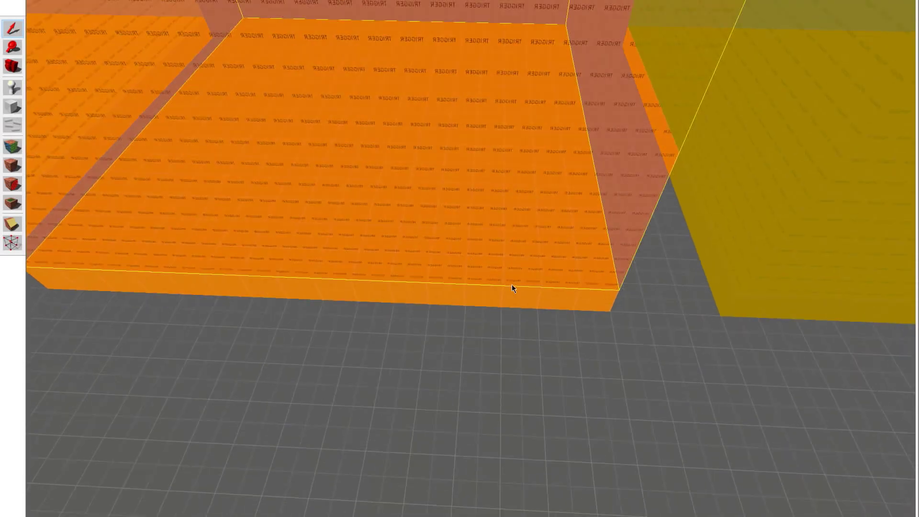
pyautogui.hotkey('alt', 'Return')
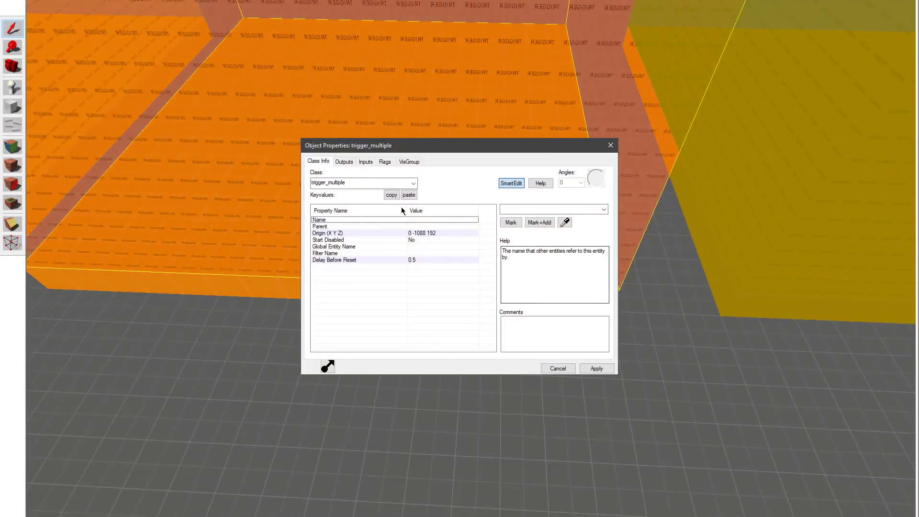
pyautogui.click(344, 162)
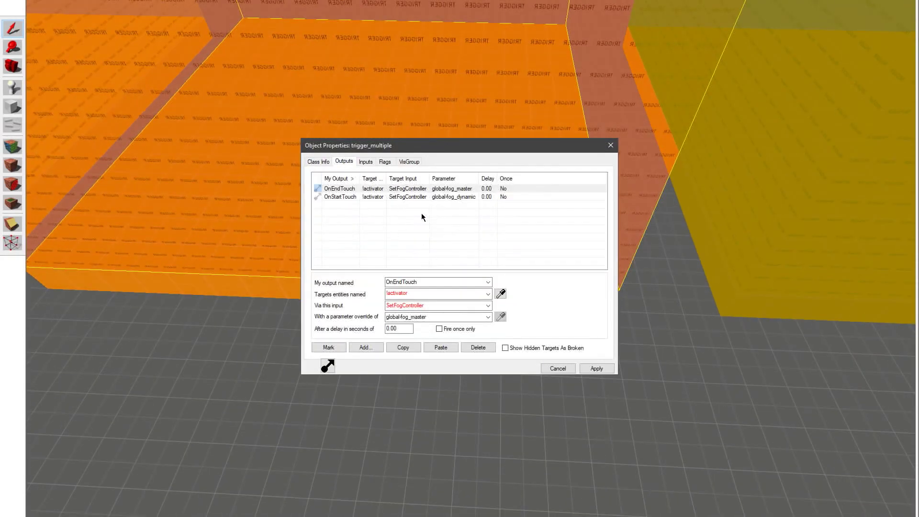
pyautogui.click(611, 145)
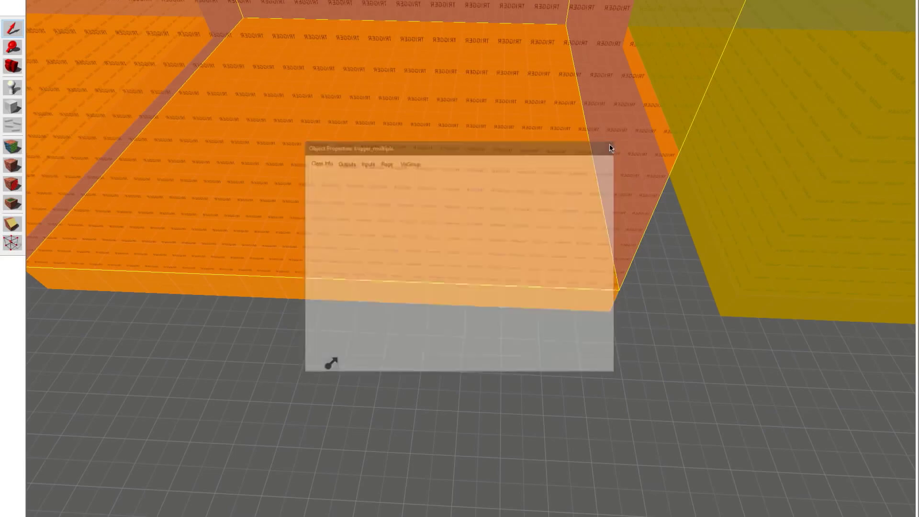
# - Open the properties of a trigger_multiple at the cluster's edge and inspect its flags
pyautogui.press('z')
pyautogui.press('s')
pyautogui.doubleClick(579, 230)
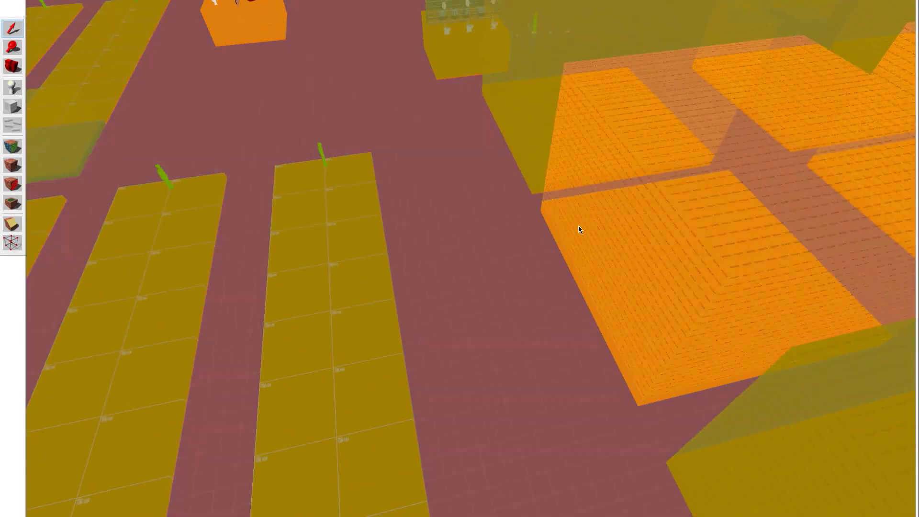
pyautogui.click(385, 162)
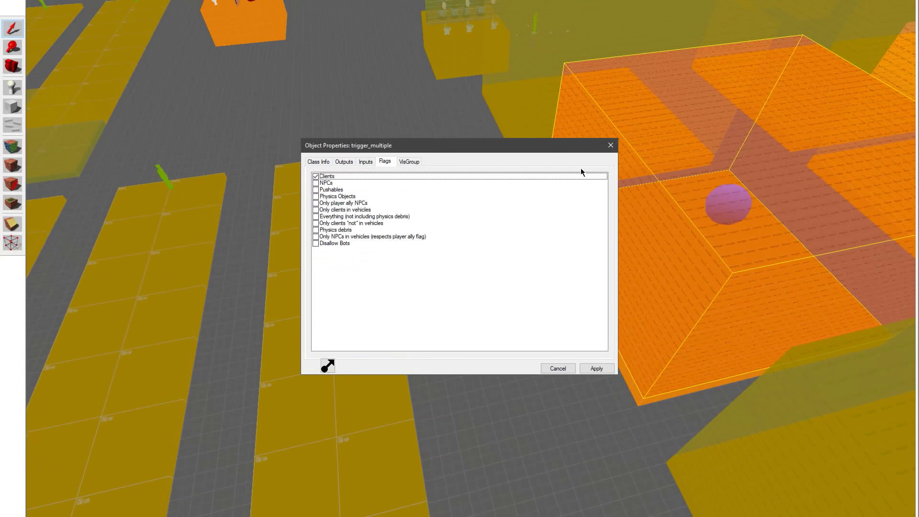
# - Close the trigger_multiple properties, select the nearest long strip instance and view it from both ends
pyautogui.click(610, 145)
pyautogui.press('z')
pyautogui.press('s')
pyautogui.press('s')
pyautogui.press('d')
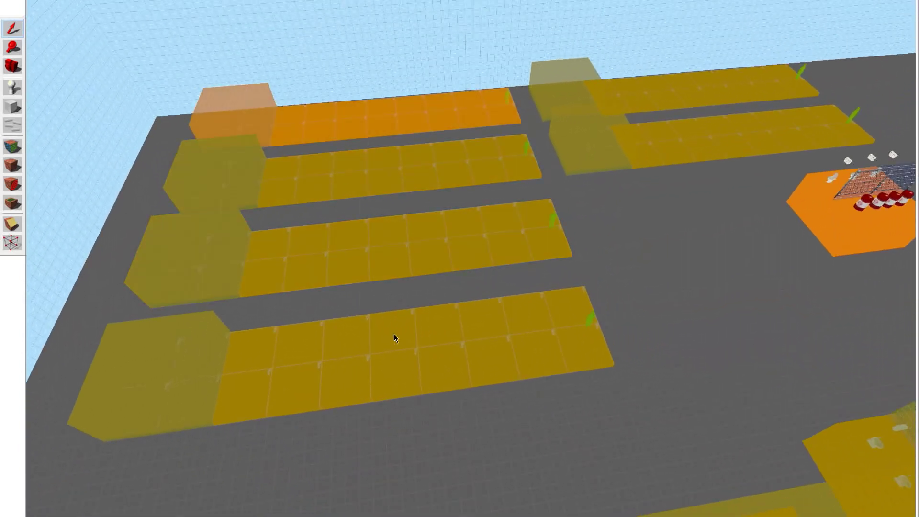
pyautogui.click(395, 335)
pyautogui.press('z')
pyautogui.press('d')
pyautogui.press('w')
pyautogui.press('z')
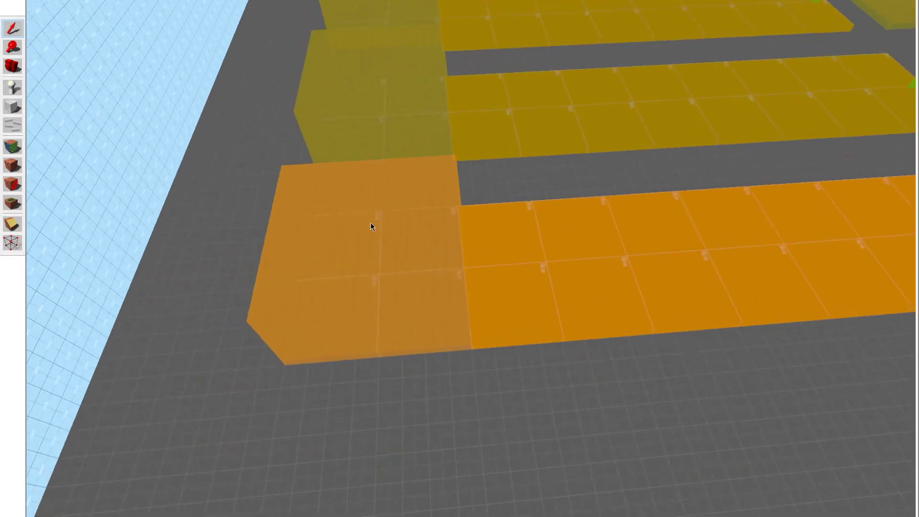
pyautogui.press('z')
pyautogui.press('z')
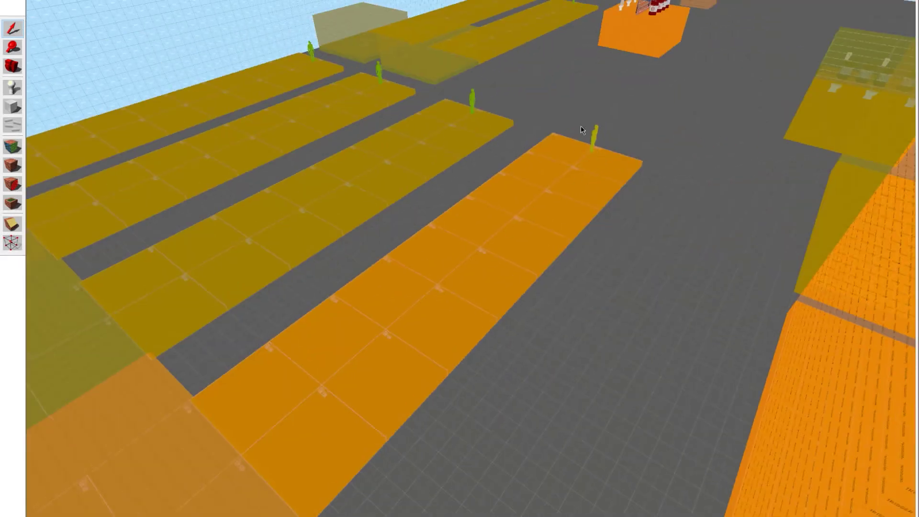
pyautogui.press('z')
pyautogui.press('z')
# - Open the long strip's instance and inspect the flags and class info of its trigger_teleport brush
pyautogui.doubleClick(447, 293)
pyautogui.click(384, 365)
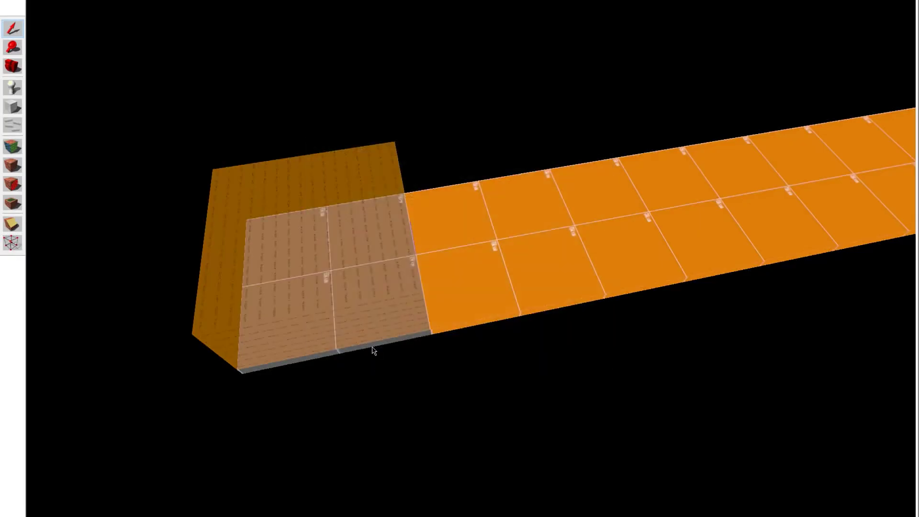
pyautogui.doubleClick(330, 258)
pyautogui.click(385, 162)
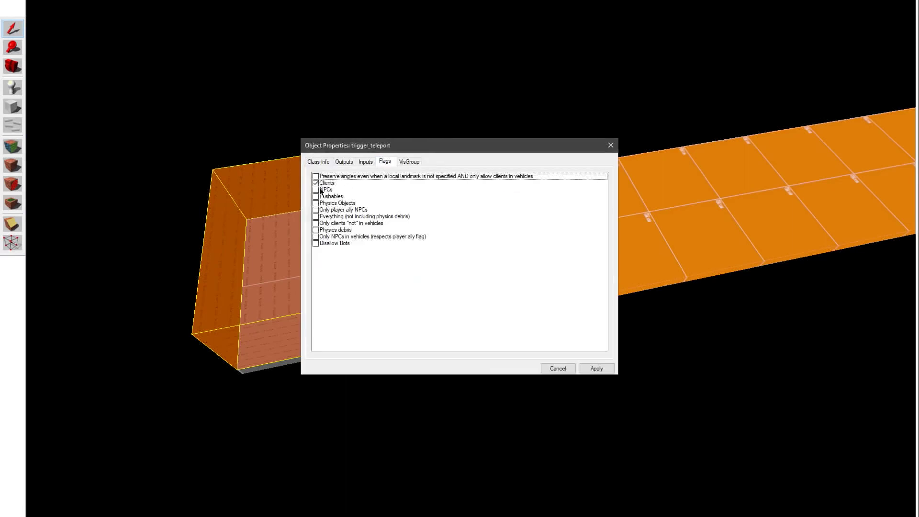
pyautogui.click(319, 161)
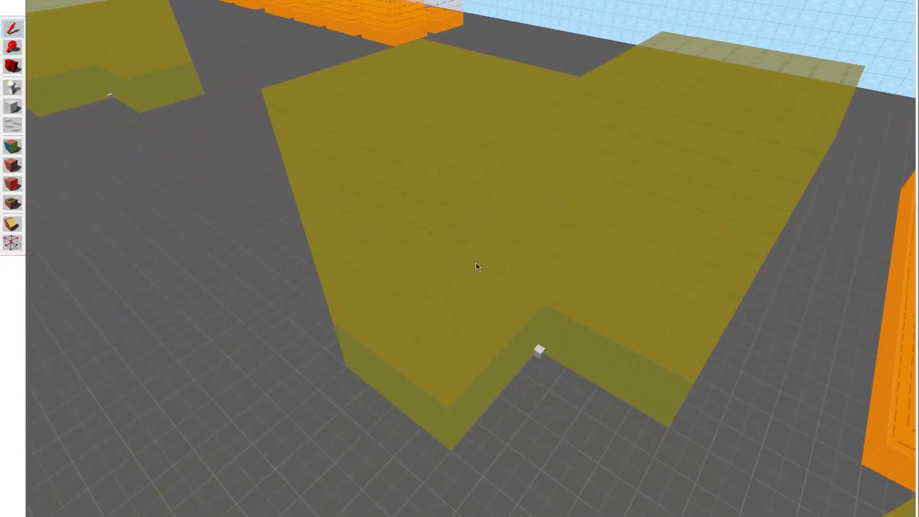
# - Open the two-block instance and inspect the properties of its func_dustmotes brush
pyautogui.doubleClick(476, 263)
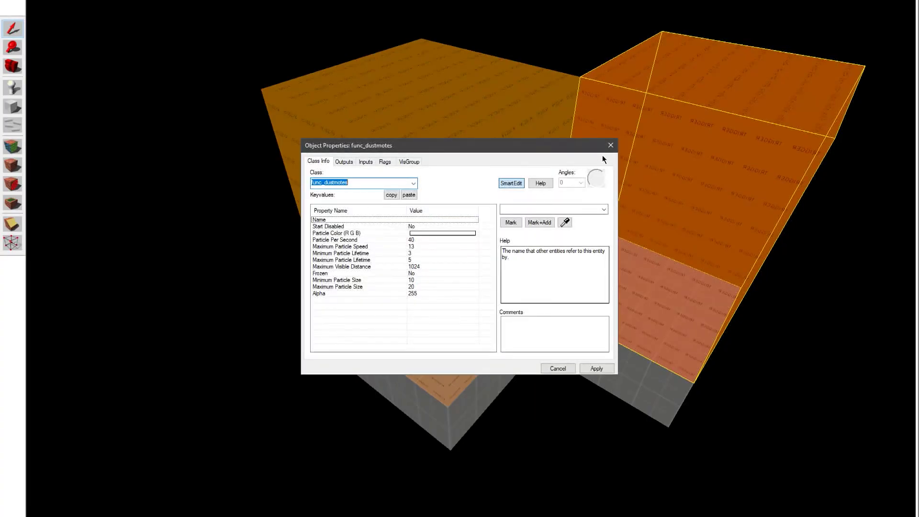
pyautogui.click(611, 146)
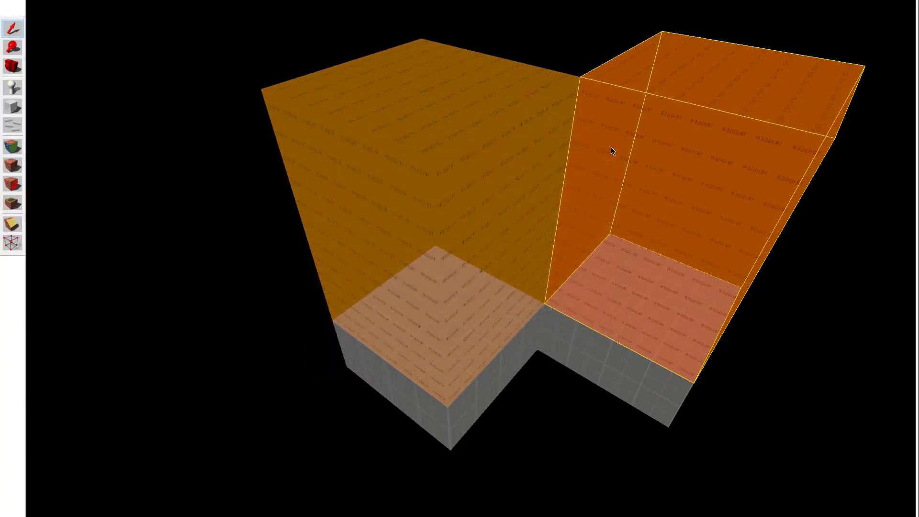
pyautogui.doubleClick(495, 180)
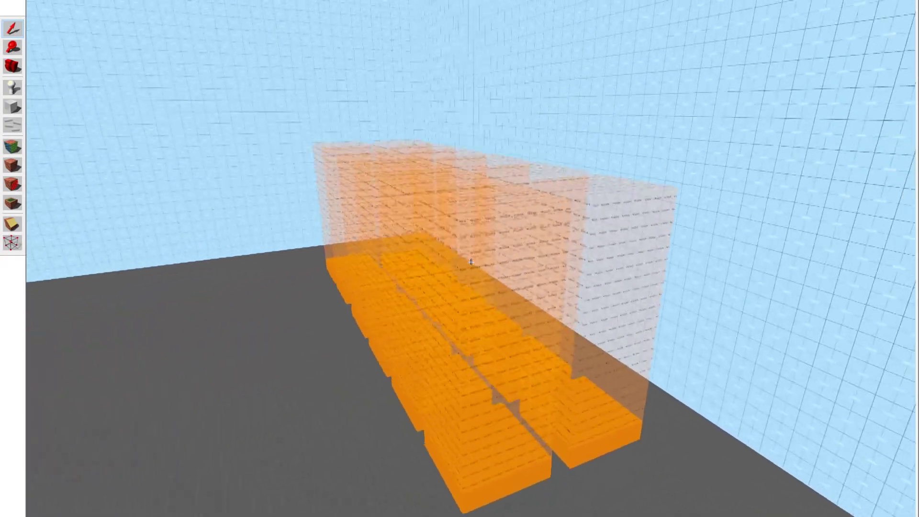
# - Examine the two rows of tall trigger blocks and inspect one trigger_hurt brush's flags, class info and outputs
pyautogui.press('s')
pyautogui.press('a')
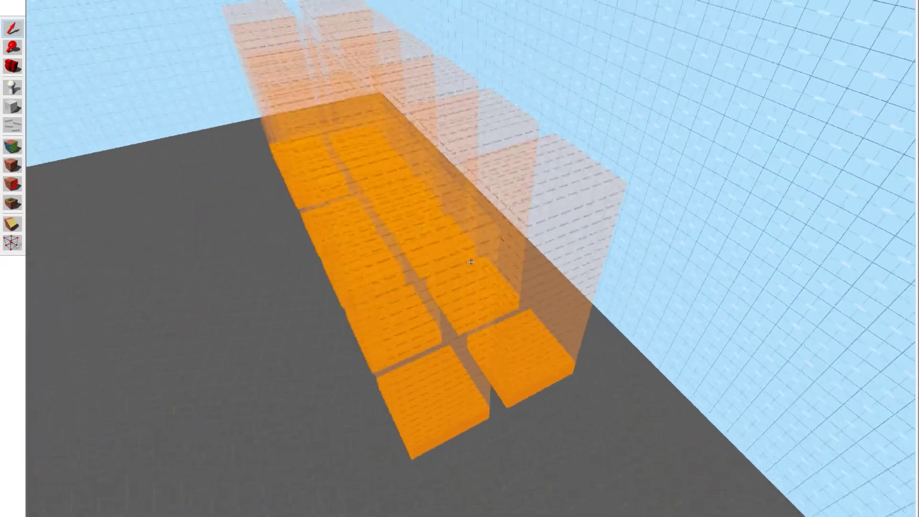
pyautogui.press('a')
pyautogui.press('d')
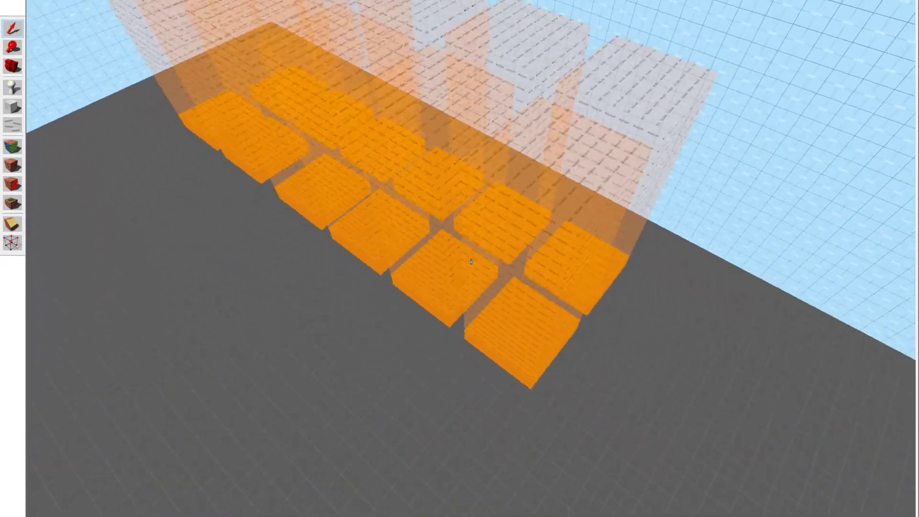
pyautogui.doubleClick(472, 262)
pyautogui.click(383, 165)
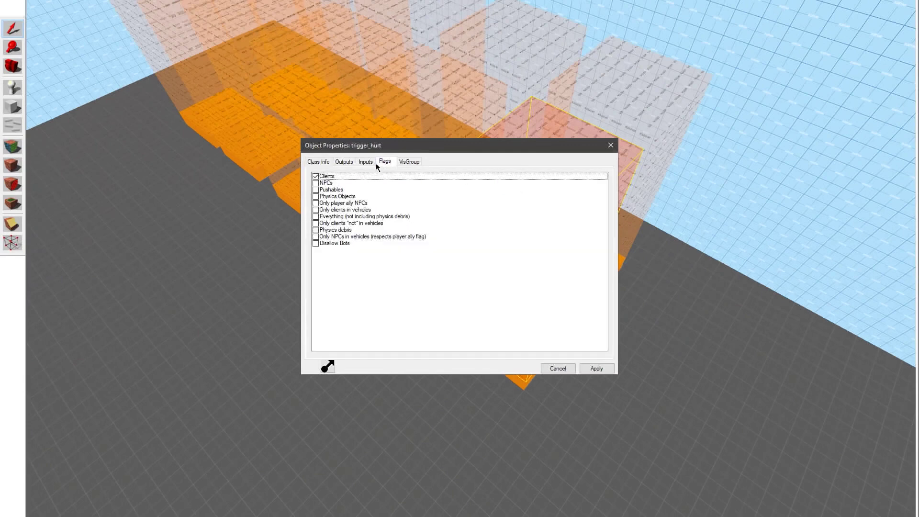
pyautogui.click(317, 163)
pyautogui.click(344, 163)
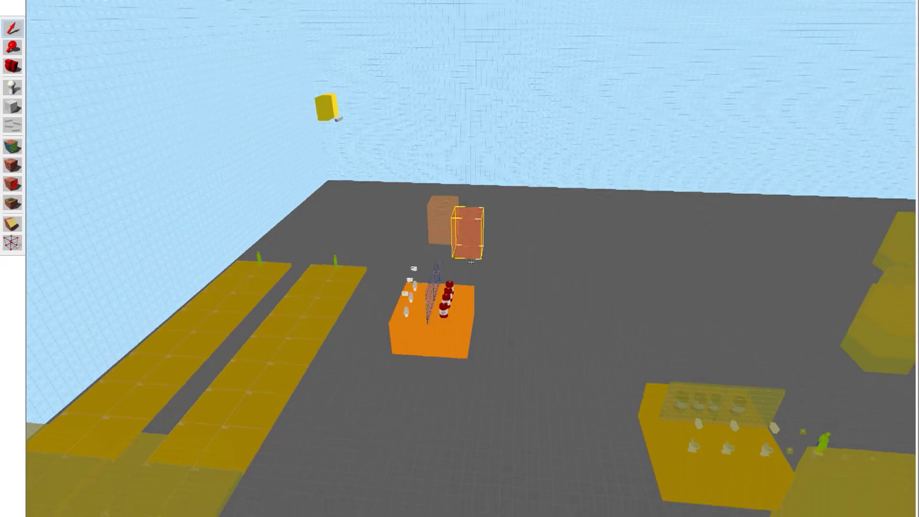
# - Examine the yellow box floating near the skybox corner up close from several sides
pyautogui.press('w')
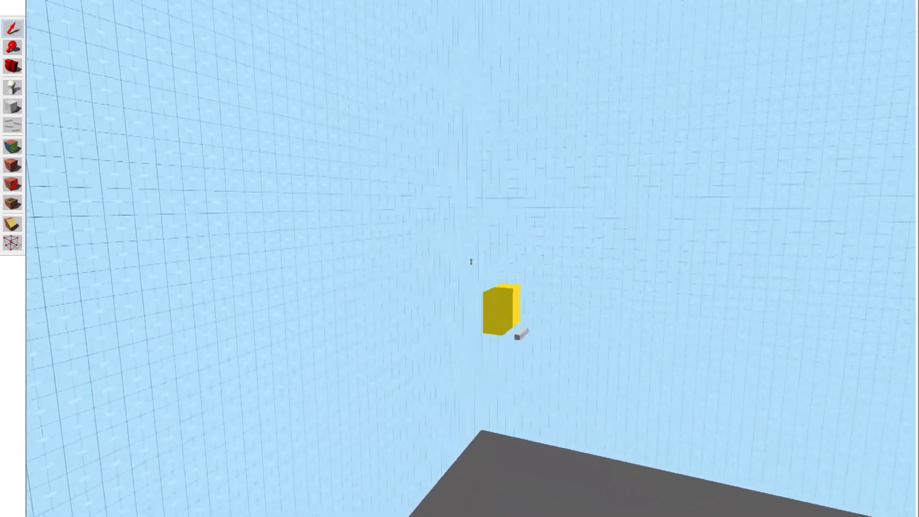
pyautogui.press('w')
pyautogui.press('s')
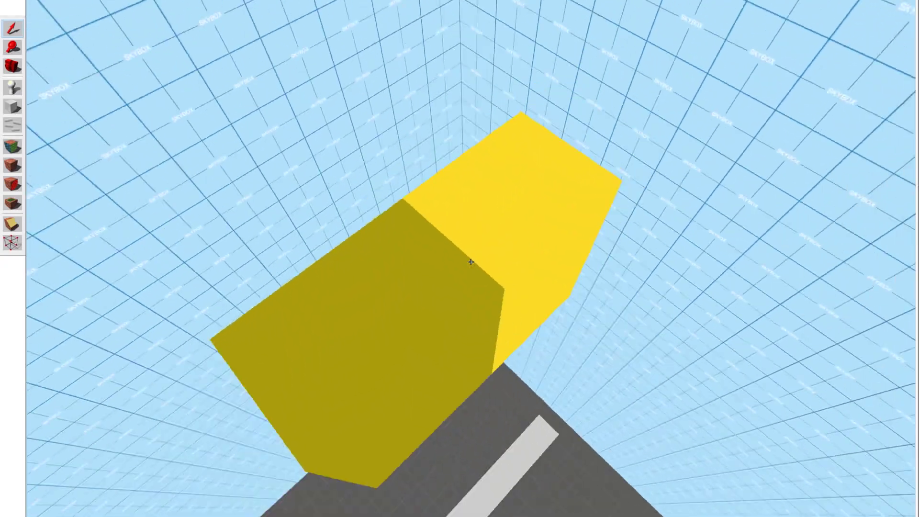
pyautogui.press('w')
pyautogui.press('w')
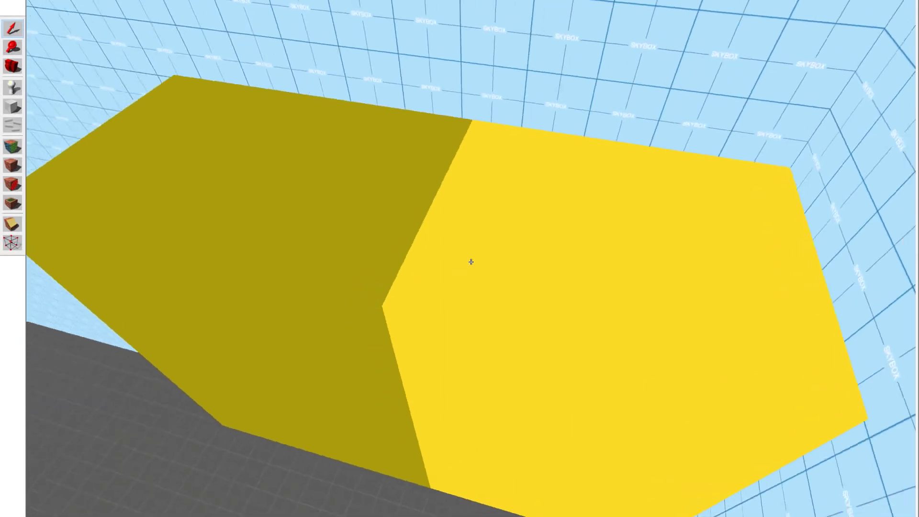
pyautogui.press('s')
pyautogui.press('z')
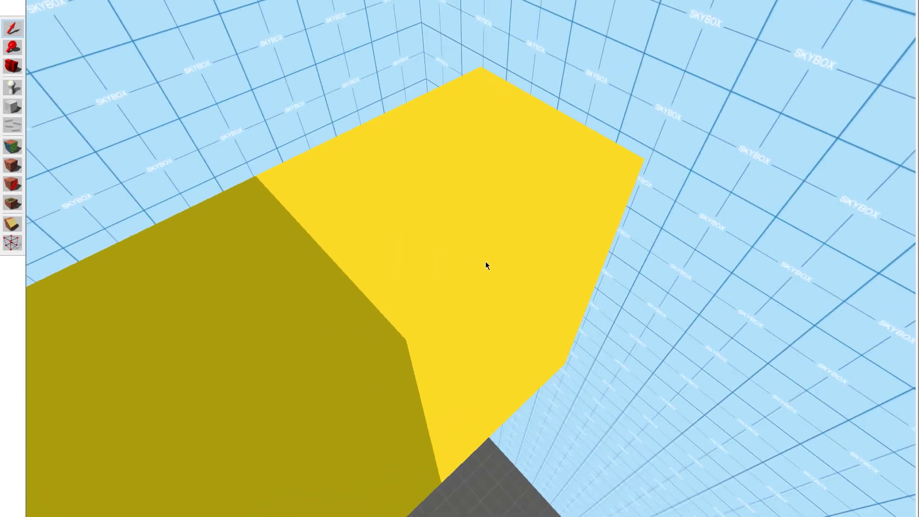
pyautogui.click(665, 292)
pyautogui.hotkey('shift', 'a')
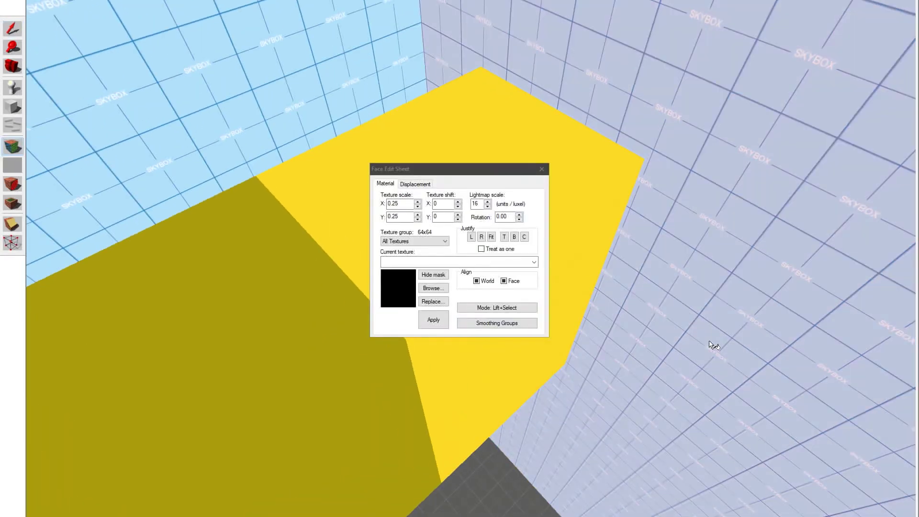
pyautogui.click(541, 170)
# - Return to the four-view layout and examine the dense brush grid and the column of squares beside it from above
pyautogui.hotkey('shift', 'z')
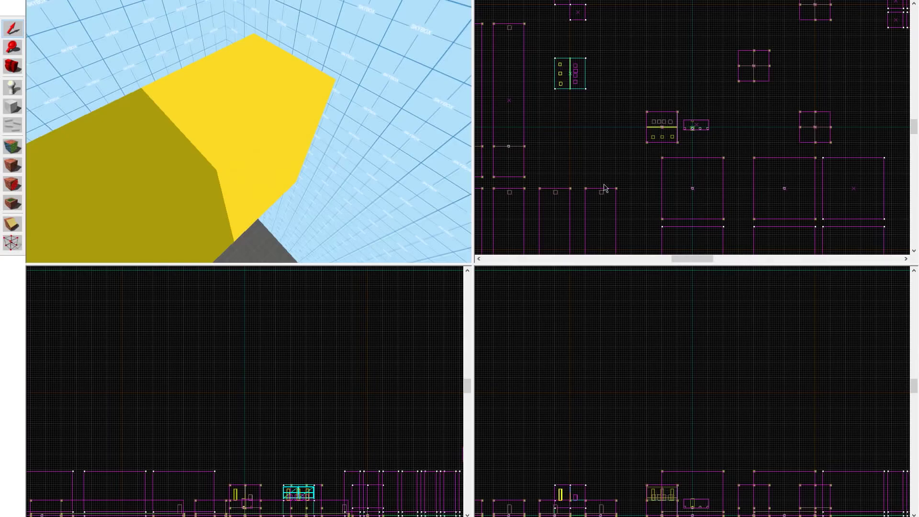
pyautogui.scroll(6, 604, 188)
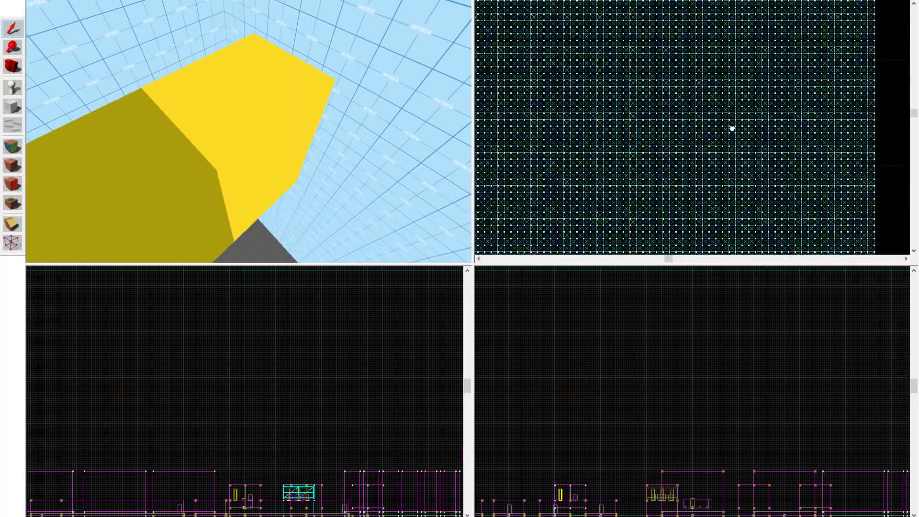
pyautogui.scroll(3, 733, 128)
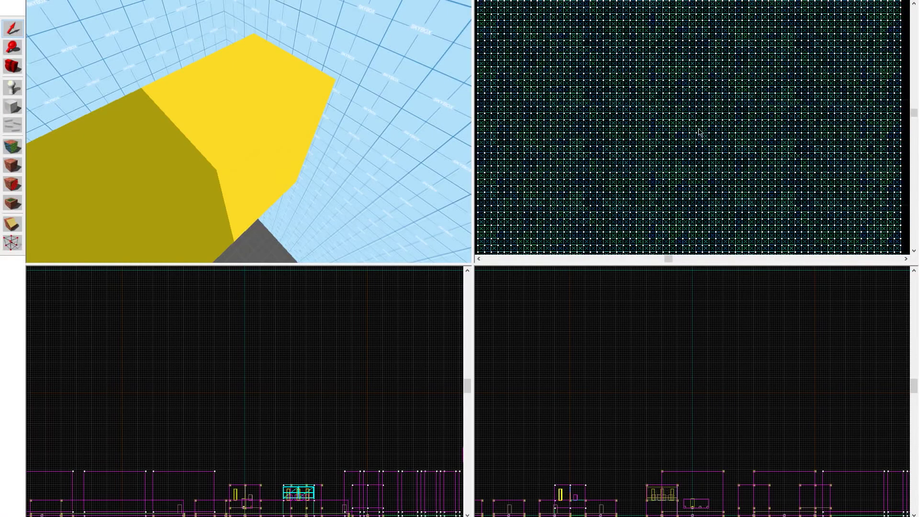
pyautogui.scroll(-5, 702, 106)
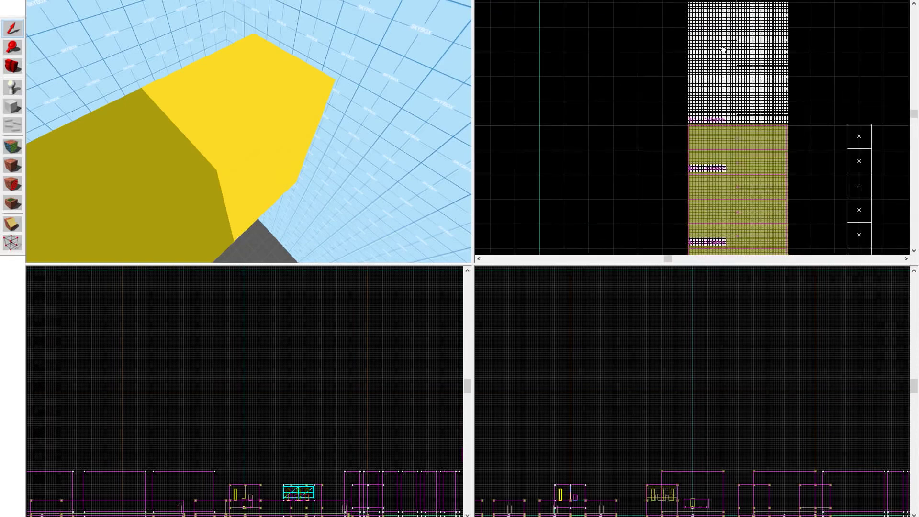
pyautogui.moveTo(723, 50); pyautogui.dragTo(764, 221)
pyautogui.scroll(3, 805, 114)
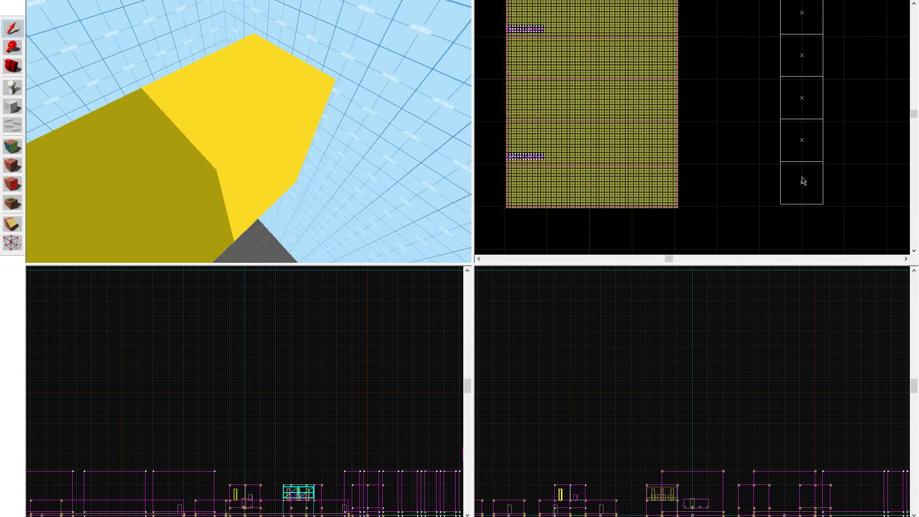
# - Check the vis and light command parameters of the Fast configuration, then compile the map and launch it in the game
pyautogui.press('z')
pyautogui.press('z')
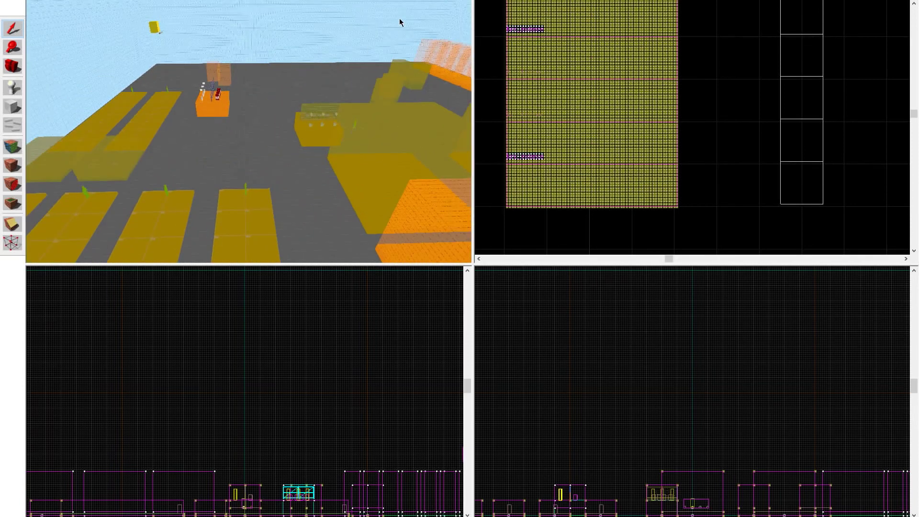
pyautogui.press('F9')
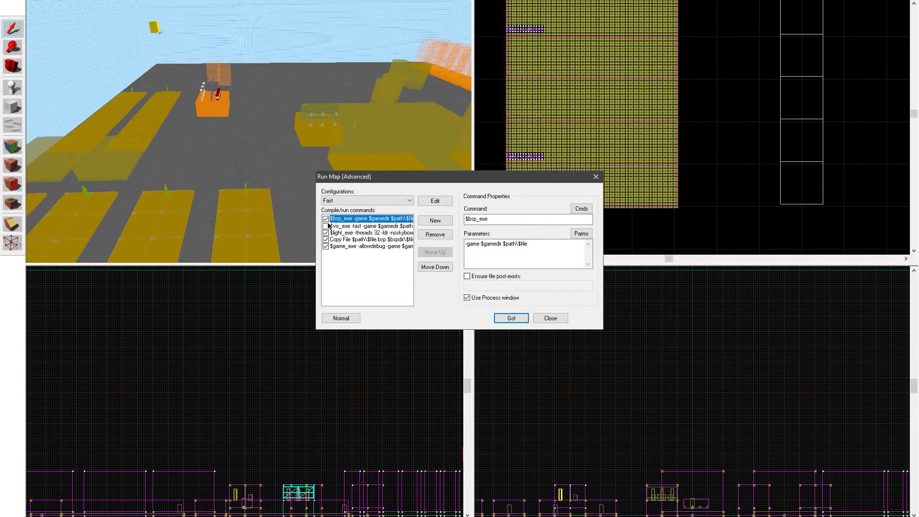
pyautogui.click(341, 232)
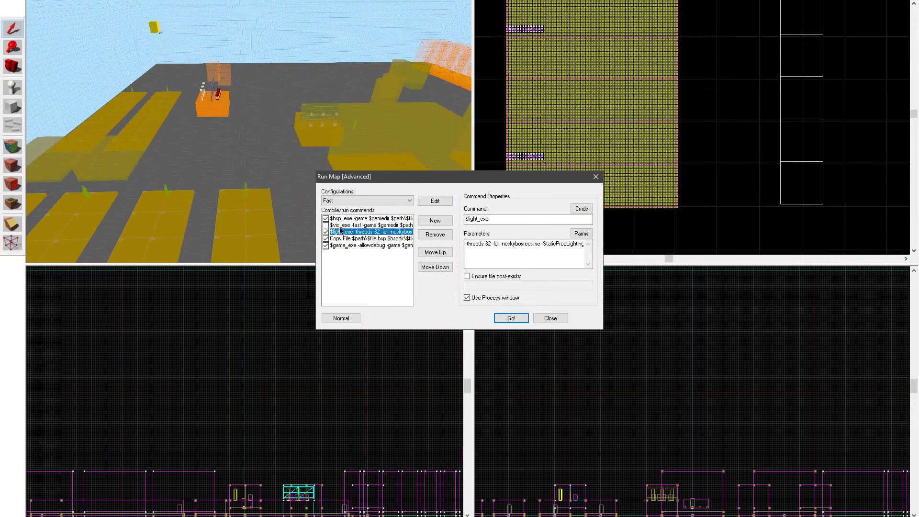
pyautogui.click(344, 225)
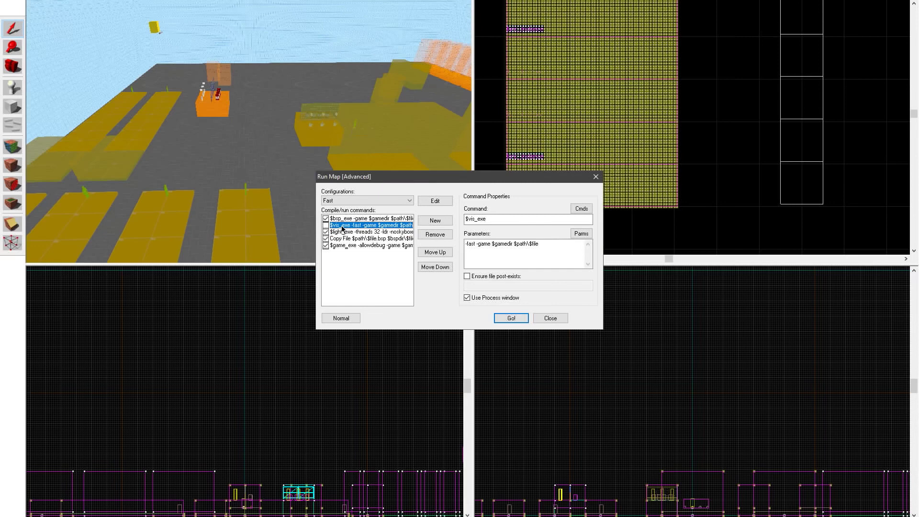
pyautogui.click(345, 233)
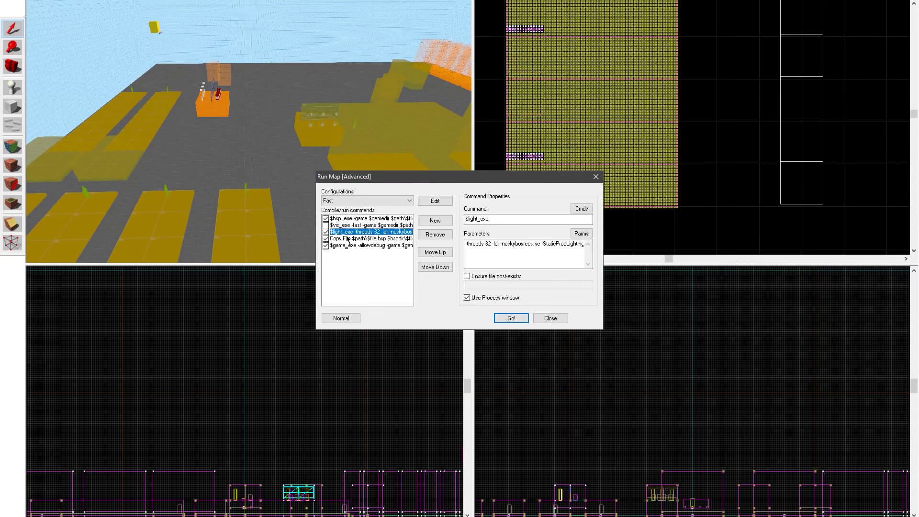
pyautogui.click(495, 318)
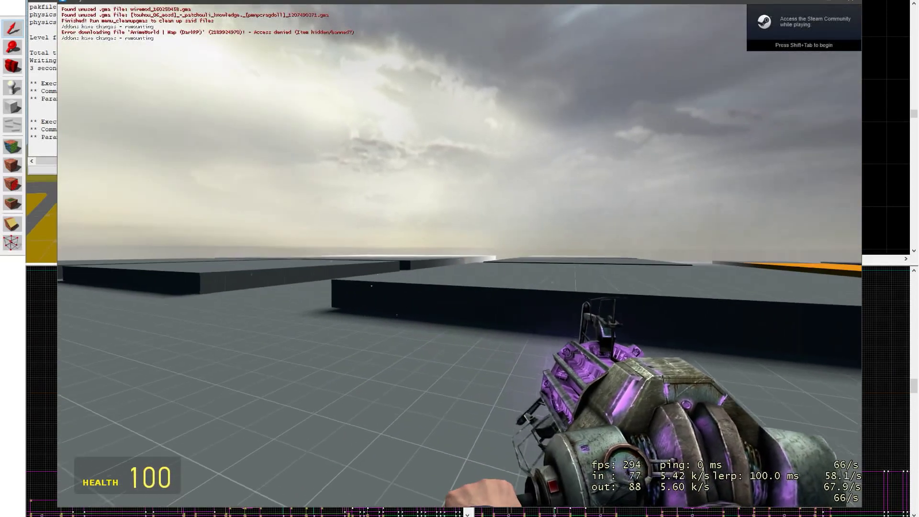
# - Walk around the compiled map in the game, going over the flat platforms and past the orange prop block to test the brush entities
pyautogui.press('w')
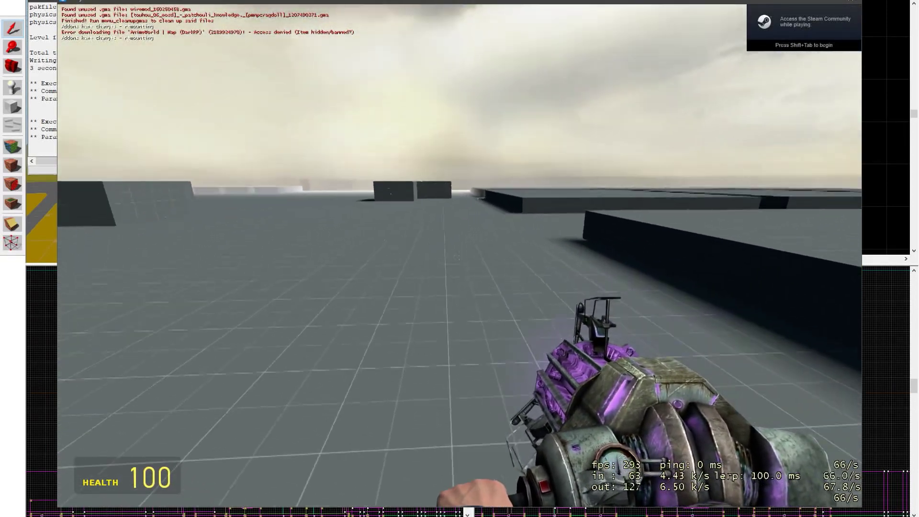
pyautogui.click(459, 257)
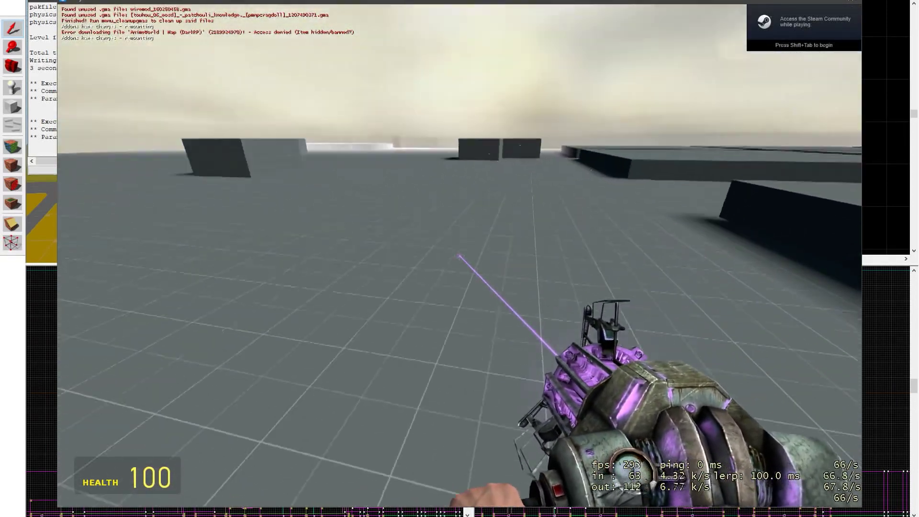
pyautogui.press('w')
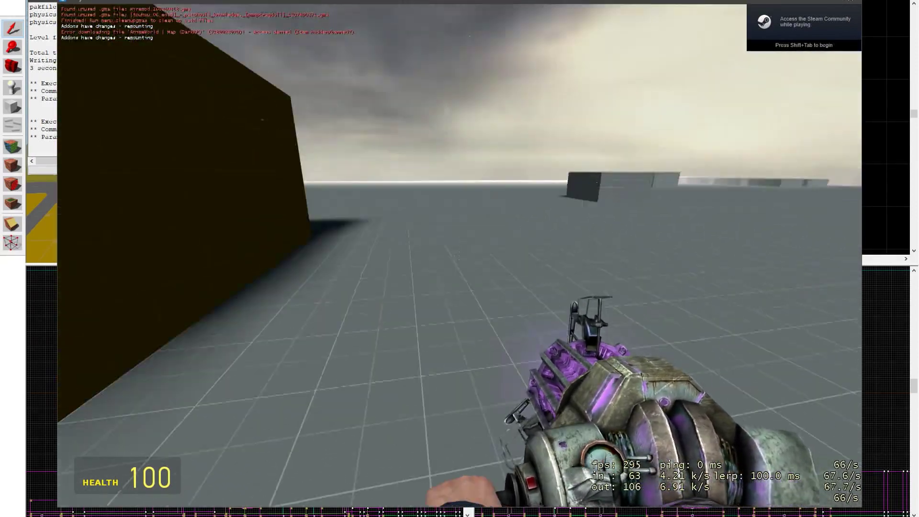
pyautogui.press('s')
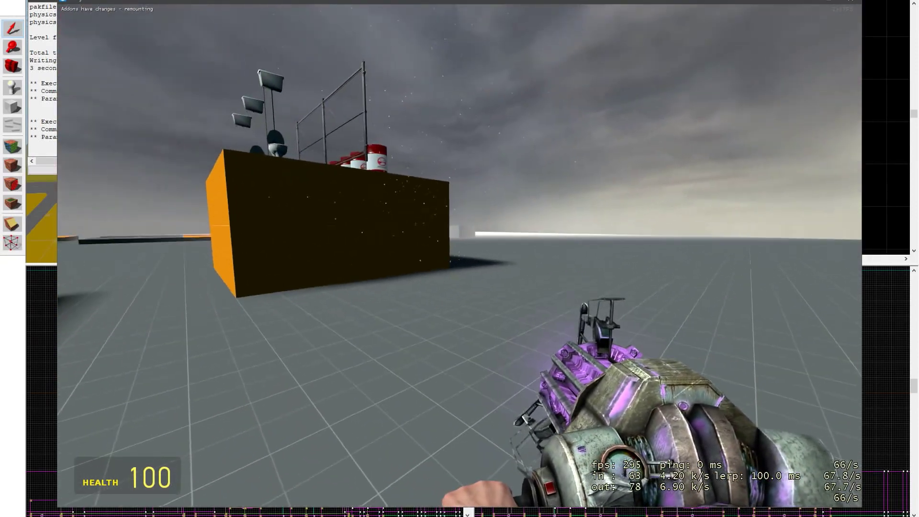
pyautogui.press('s')
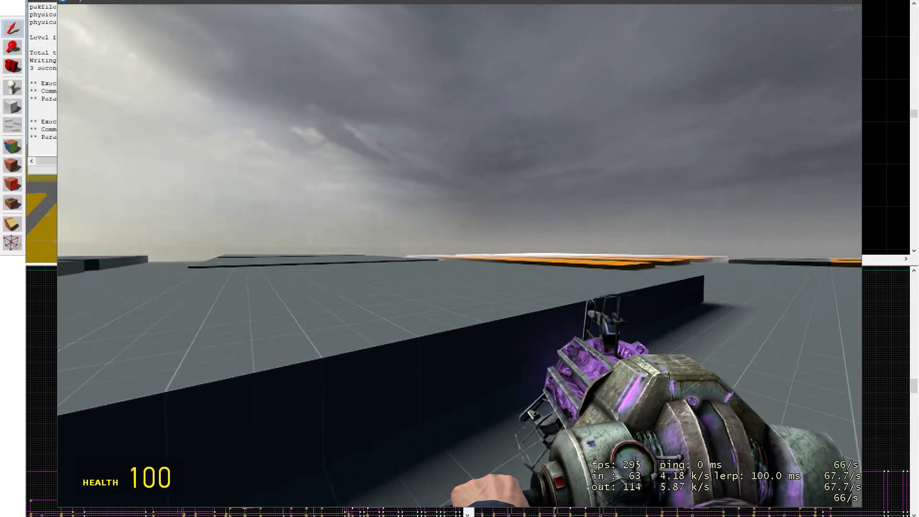
pyautogui.press('w')
pyautogui.press('w')
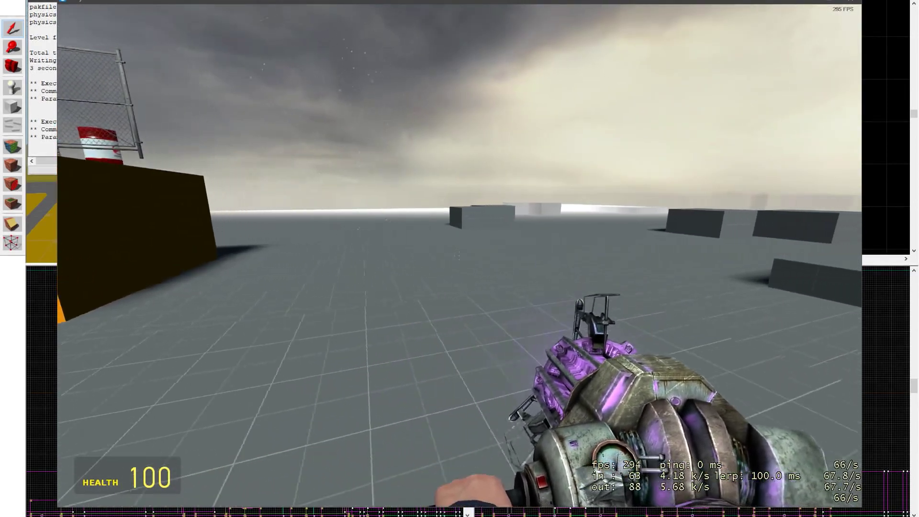
pyautogui.press('d')
pyautogui.press('a')
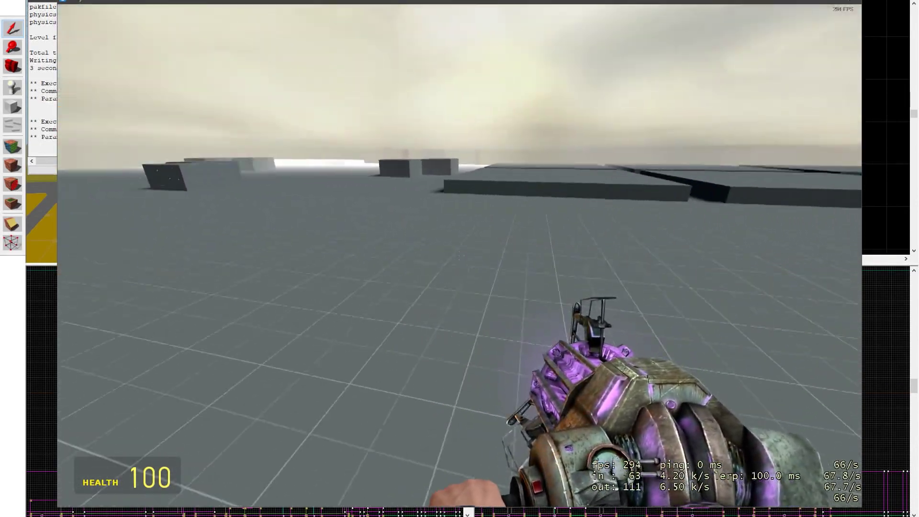
pyautogui.click(460, 257)
pyautogui.press('w')
pyautogui.press('w')
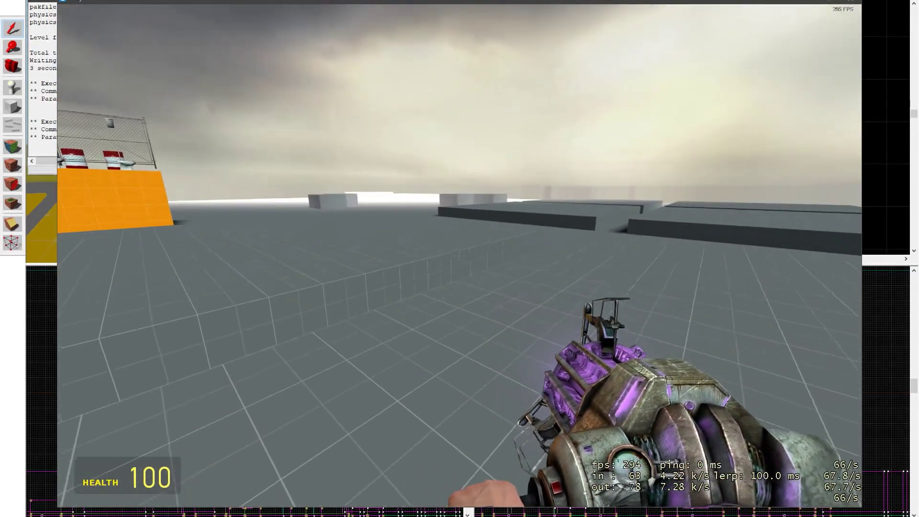
pyautogui.press('w')
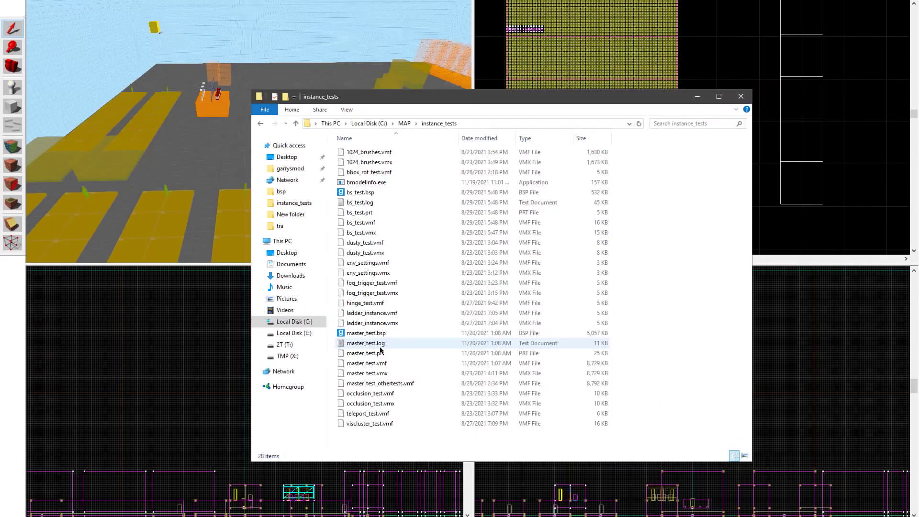
# - Open the master_test.log compile log and examine the brushes and brushsides entries in the object limits table
pyautogui.doubleClick(382, 350)
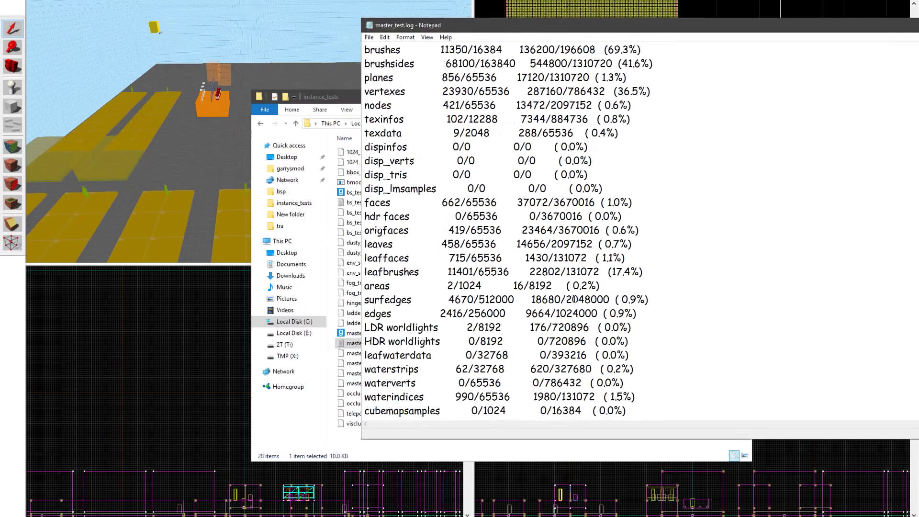
pyautogui.scroll(3, 565, 287)
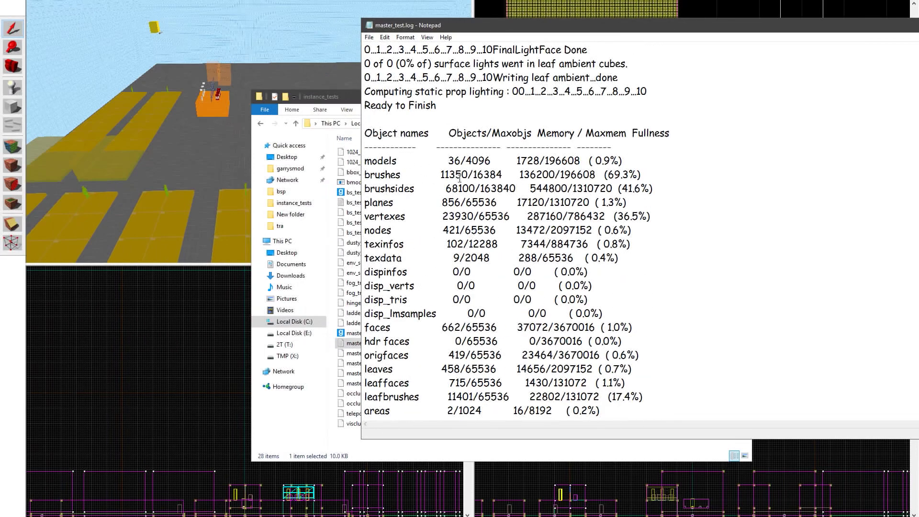
pyautogui.moveTo(434, 175)
pyautogui.mouseDown()
pyautogui.moveTo(646, 175)
pyautogui.moveTo(667, 189)
pyautogui.mouseUp()
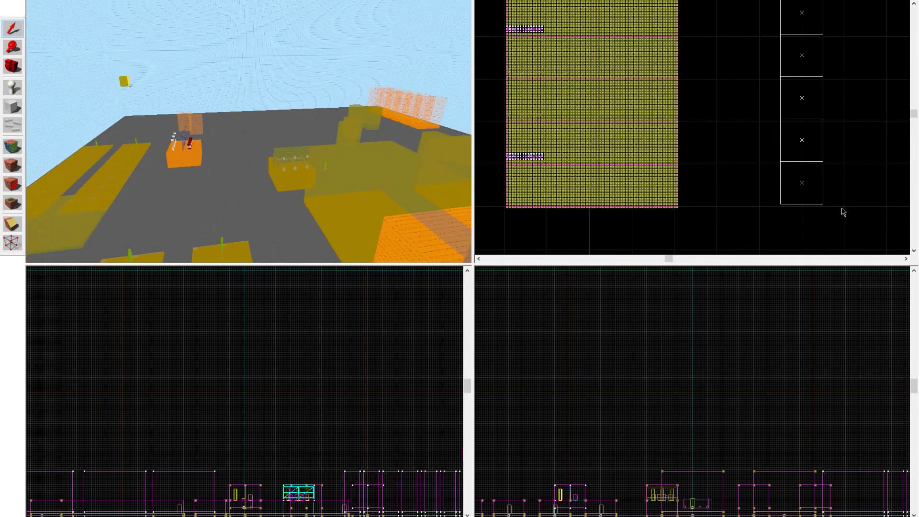
# - Delete the lowest square beside the brush grid with its strip of brushes, then compile and run the map with the Fast configuration
pyautogui.click(785, 178)
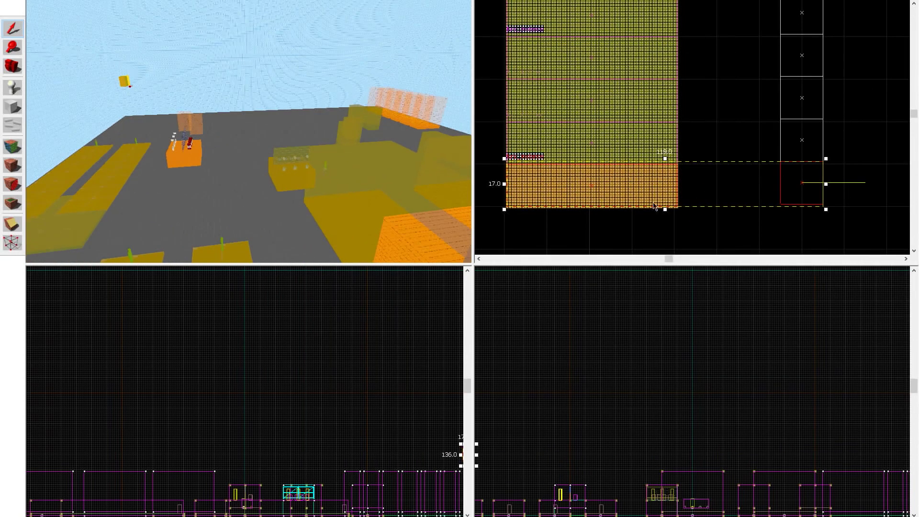
pyautogui.moveTo(741, 198); pyautogui.dragTo(696, 190)
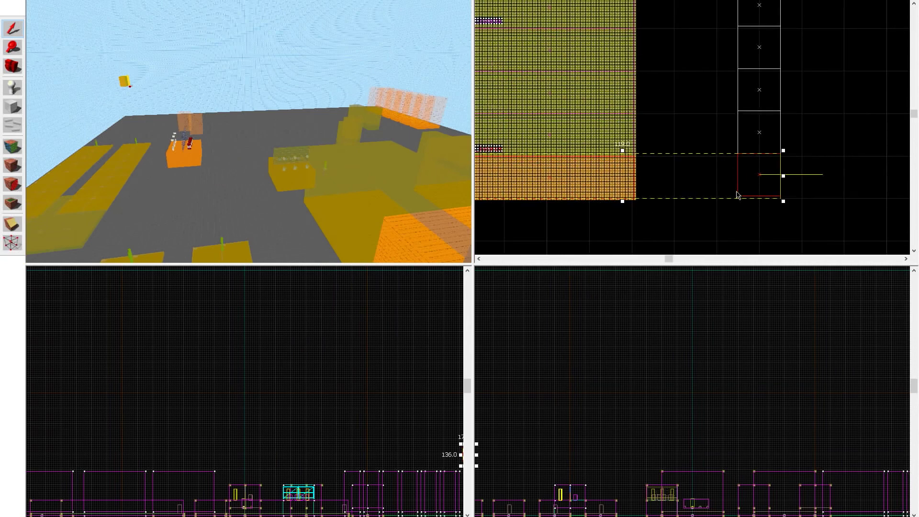
pyautogui.press('Delete')
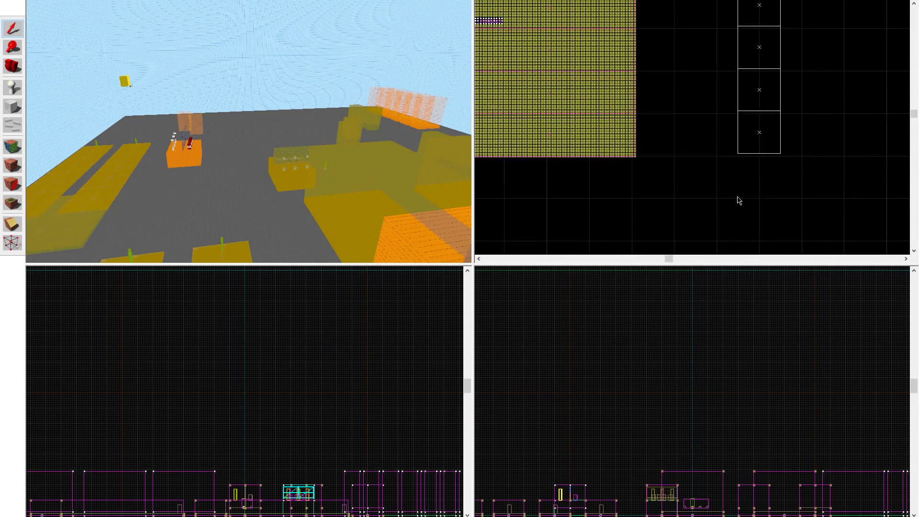
pyautogui.press('F9')
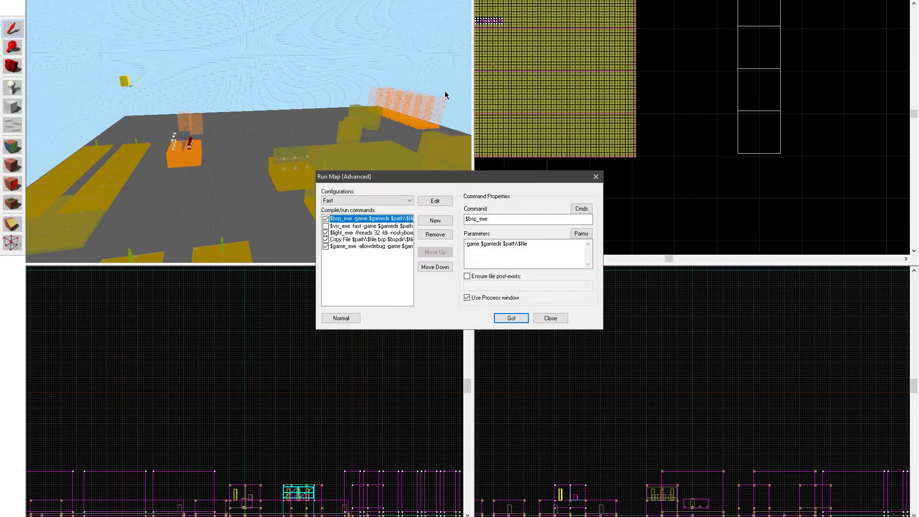
pyautogui.click(510, 318)
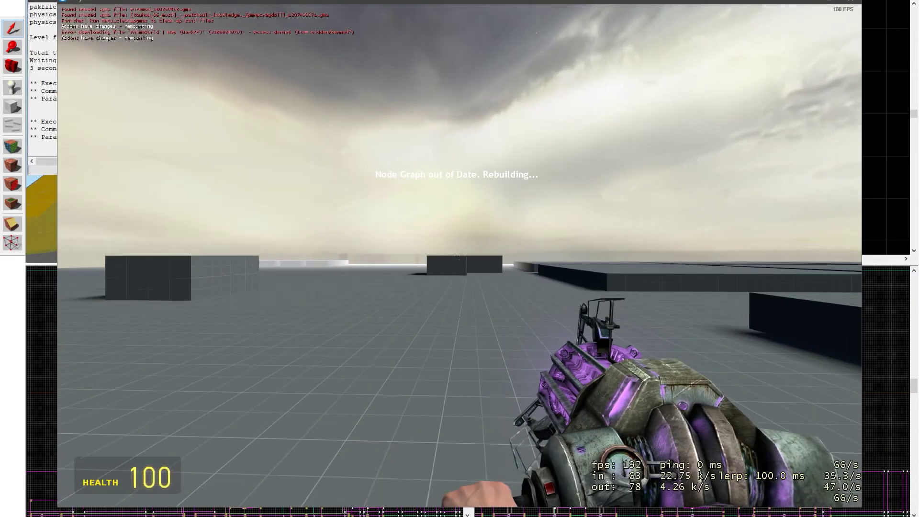
# - Walk past the orange prop block and across the flat platforms in the game to test the fog trigger
pyautogui.press('s')
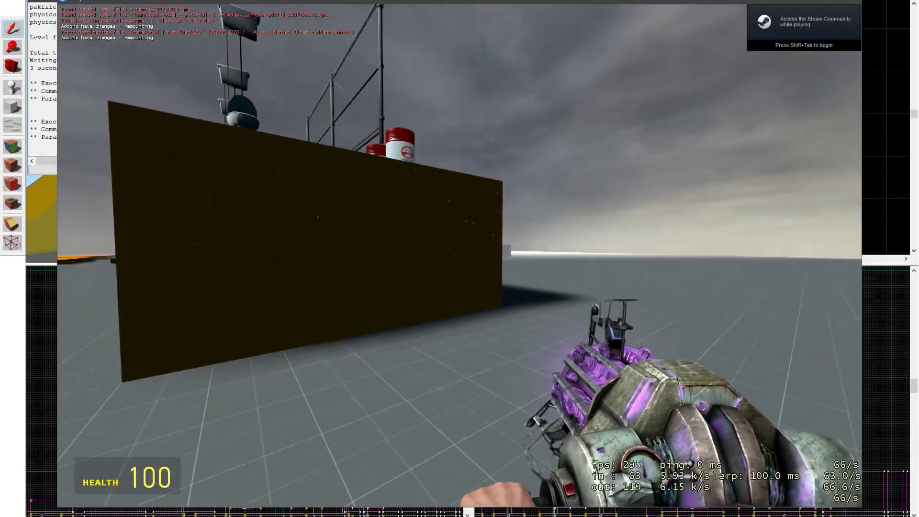
pyautogui.press('w')
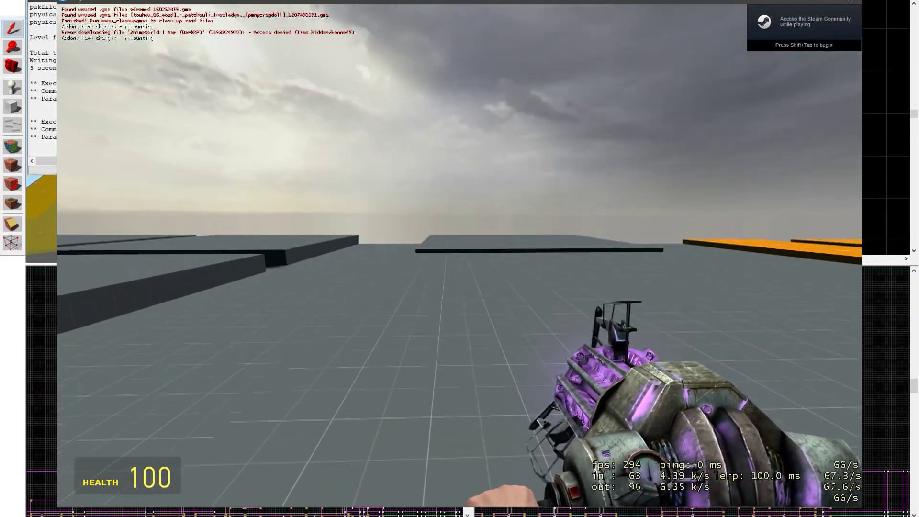
pyautogui.press('w')
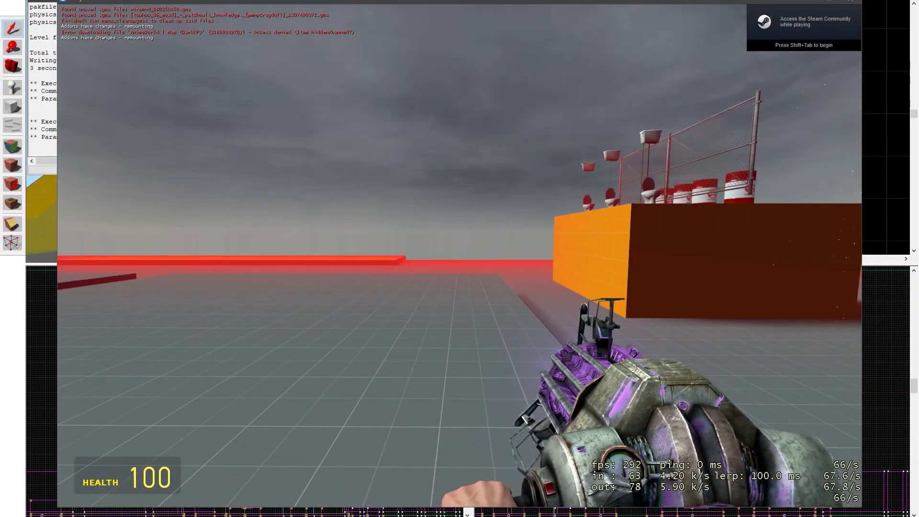
pyautogui.press('w')
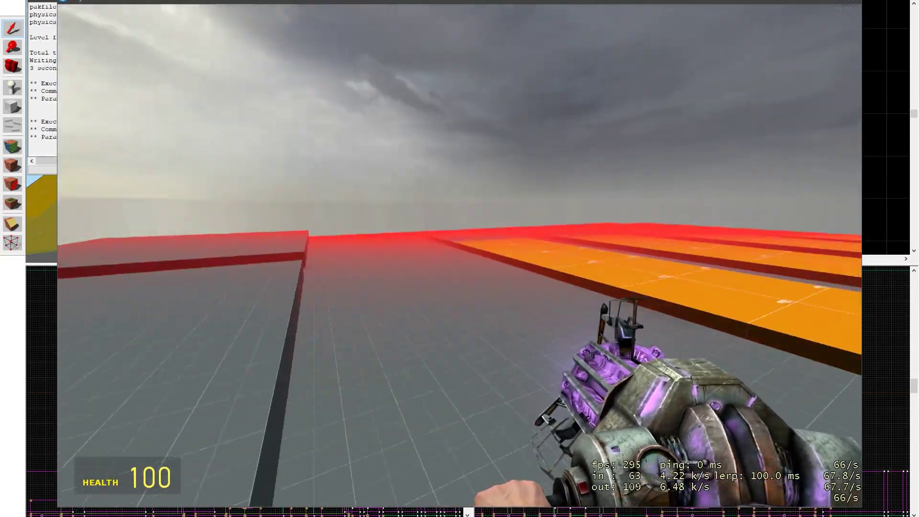
pyautogui.press('w')
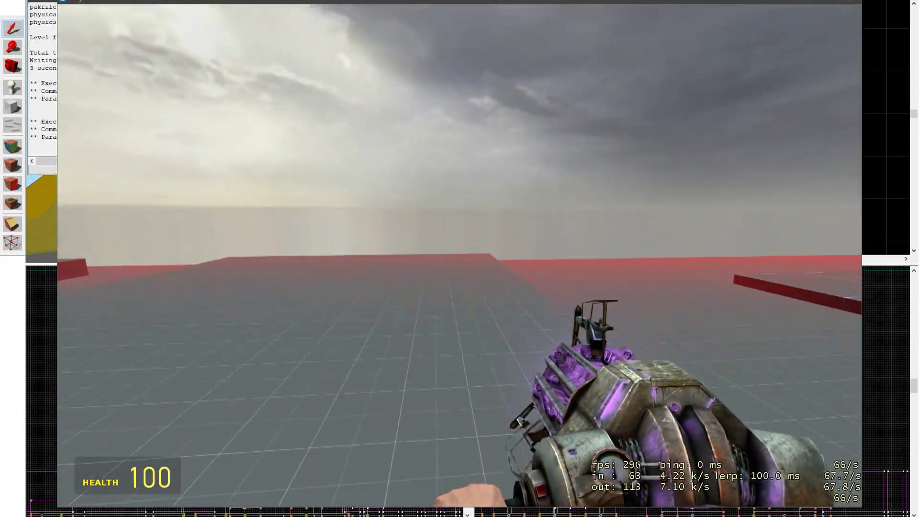
pyautogui.press('w')
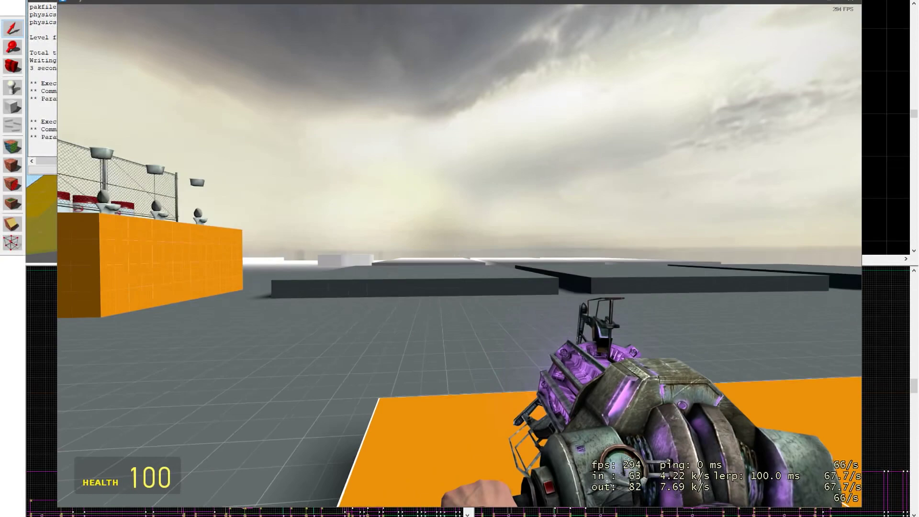
# - Walk through the trigger_hurt areas in the game to test their damage until the player dies, then respawn
pyautogui.press('w')
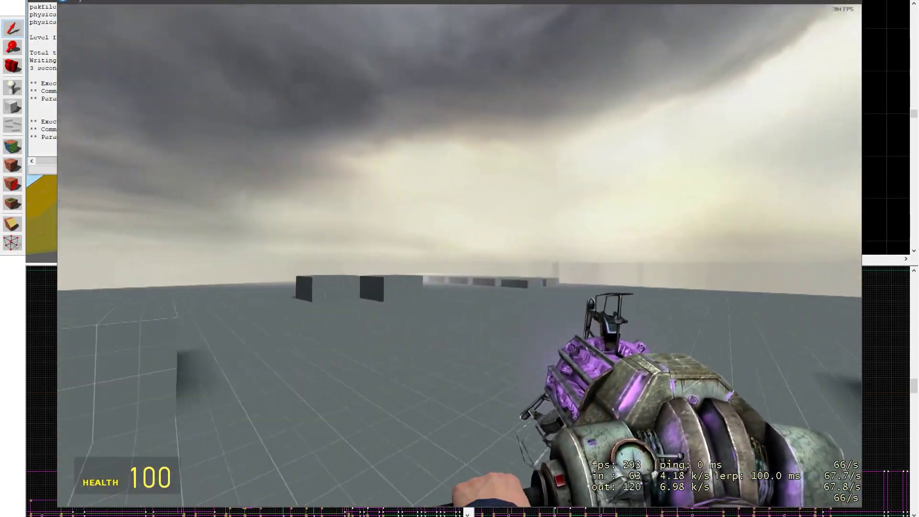
pyautogui.press('w')
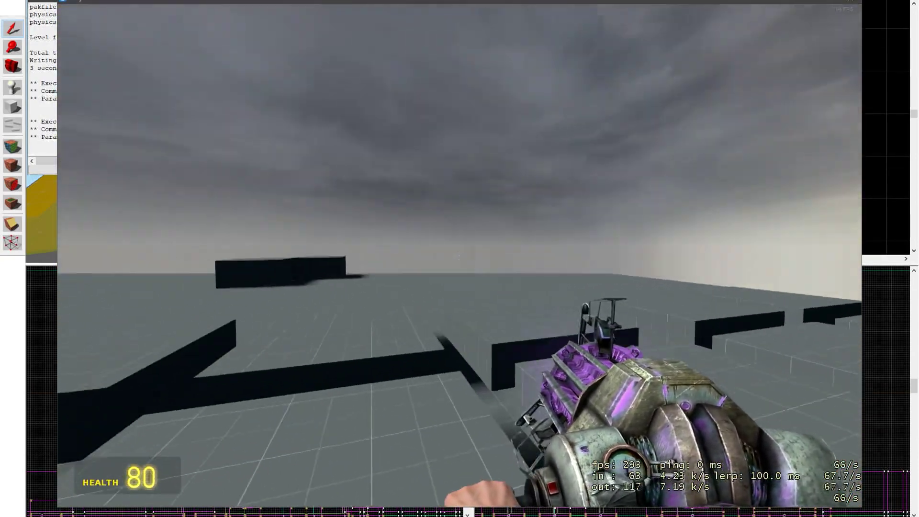
pyautogui.press('w')
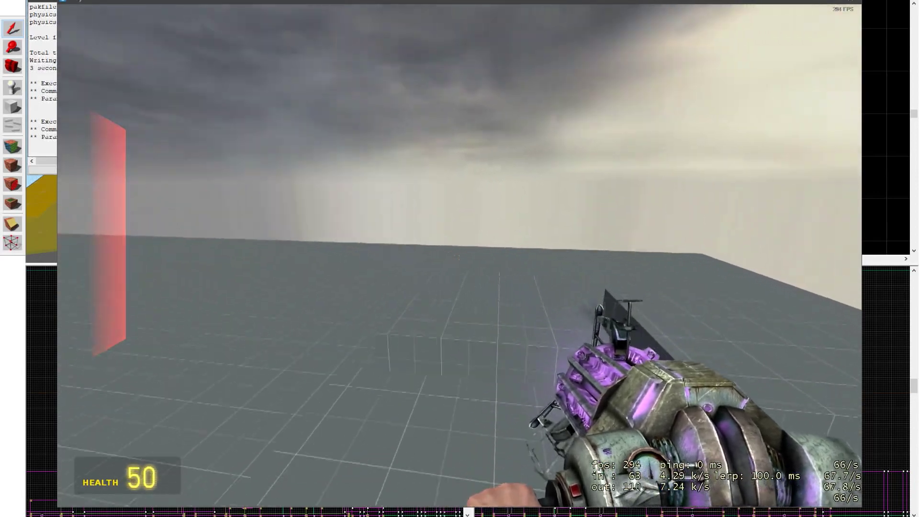
pyautogui.press('w')
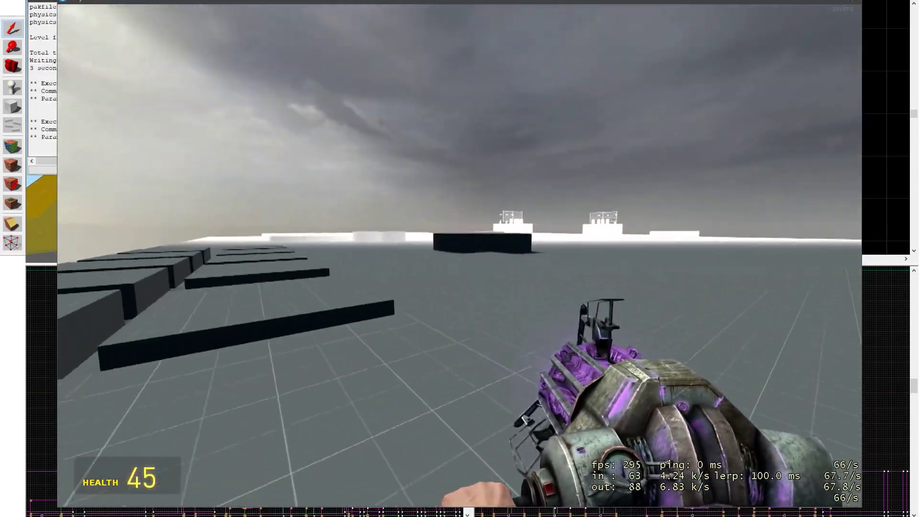
pyautogui.press('w')
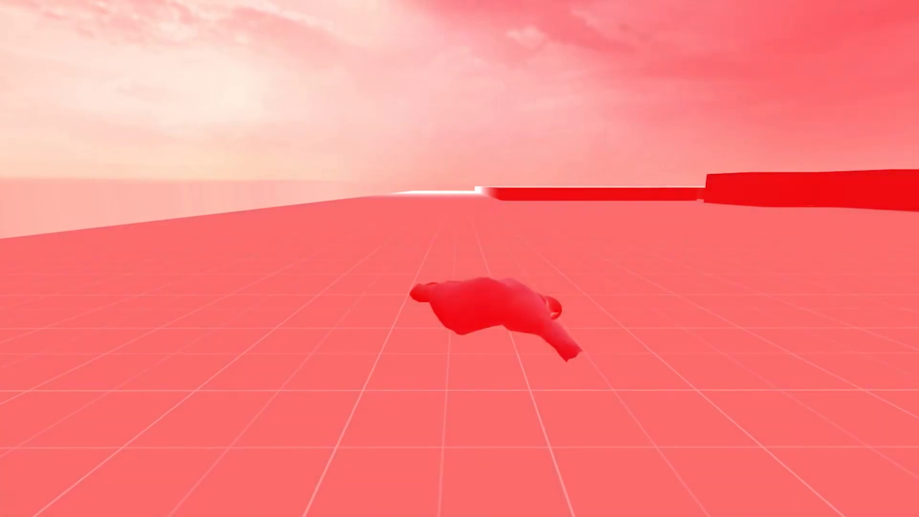
pyautogui.press('space')
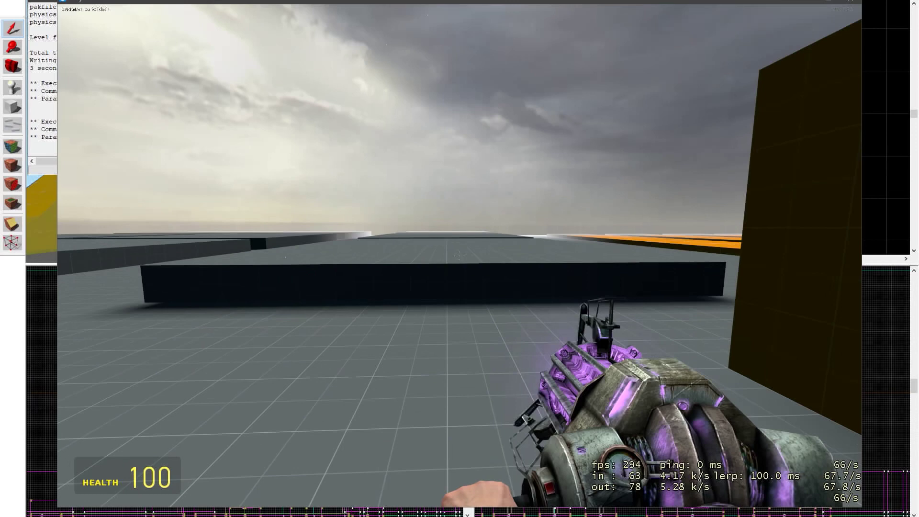
# - Switch to the Hammer editor and name the trigger_hurt at the near corner of the orange blocks testo
pyautogui.hotkey('alt', 'Tab')
pyautogui.click(296, 2)
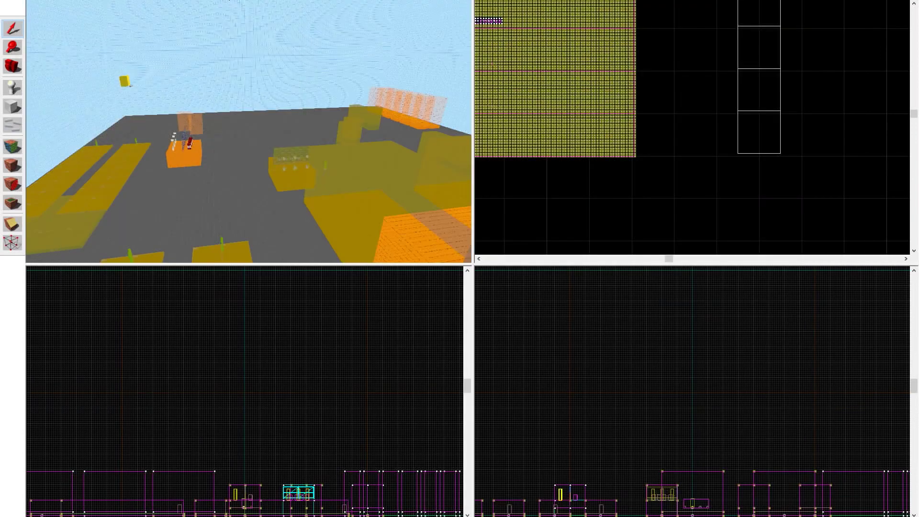
pyautogui.scroll(-3, 700, 174)
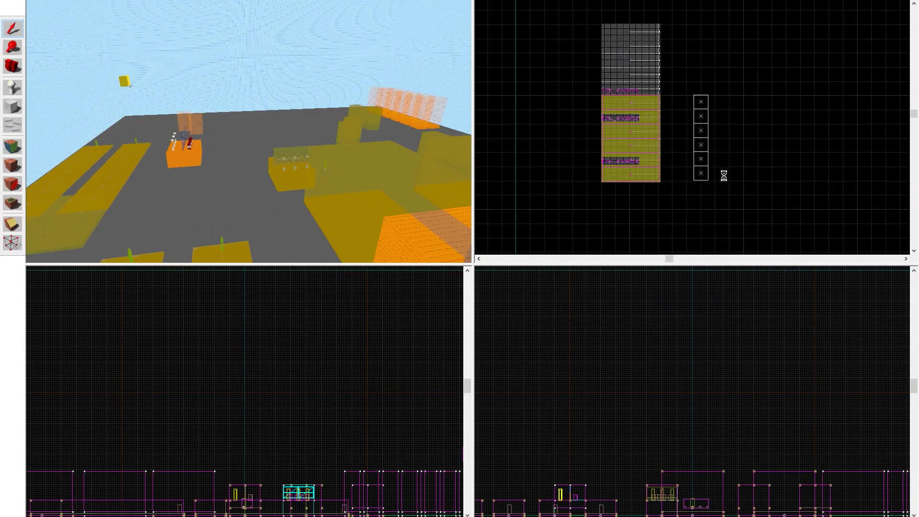
pyautogui.press('z')
pyautogui.press('w')
pyautogui.press('z')
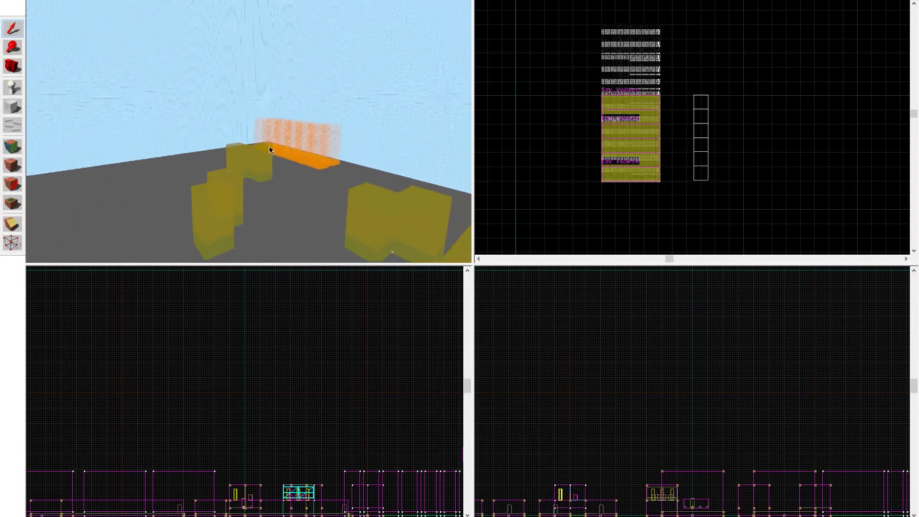
pyautogui.click(293, 94)
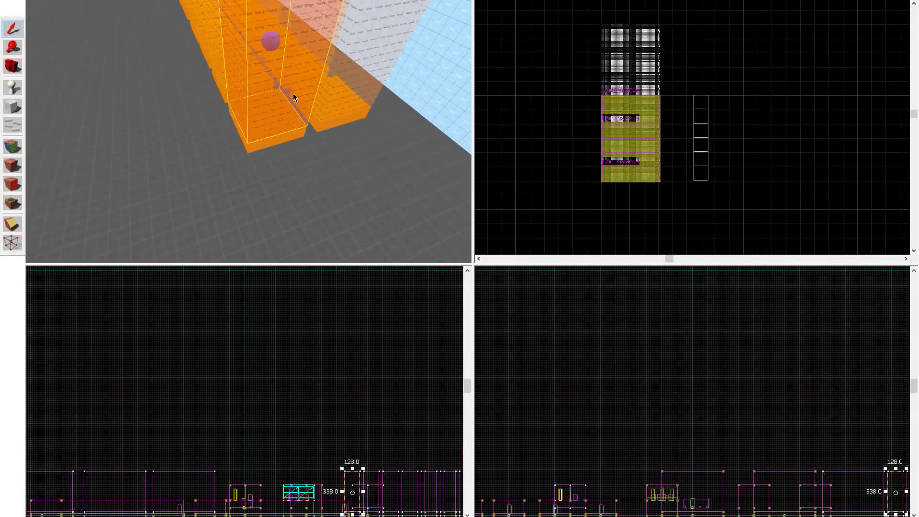
pyautogui.hotkey('alt', 'Return')
pyautogui.click(540, 209)
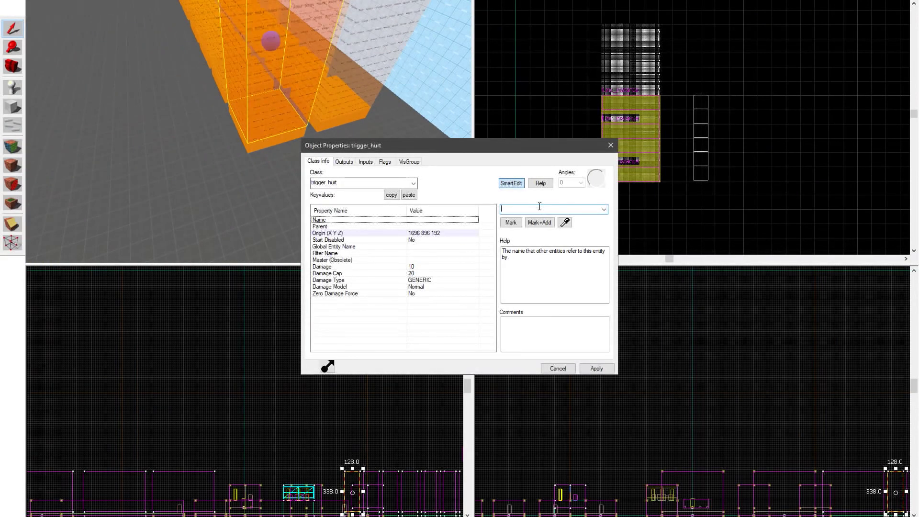
pyautogui.write('testo')
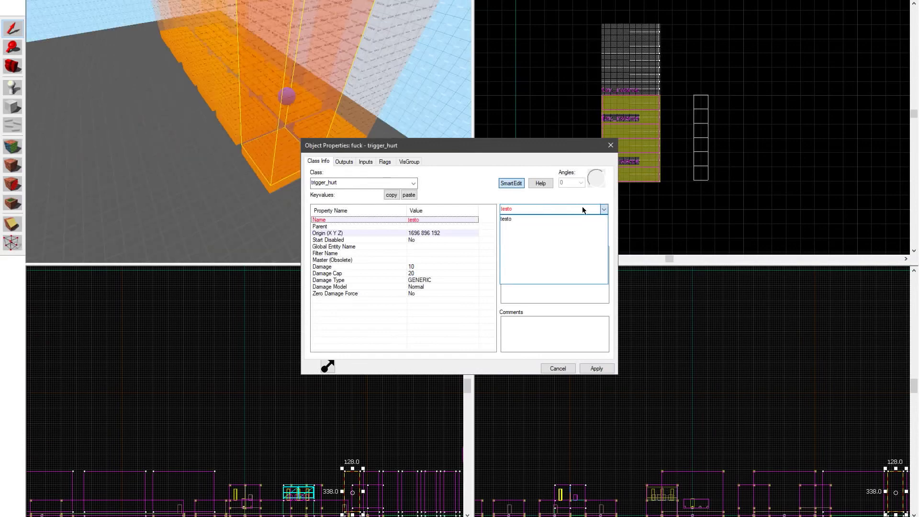
pyautogui.click(582, 209)
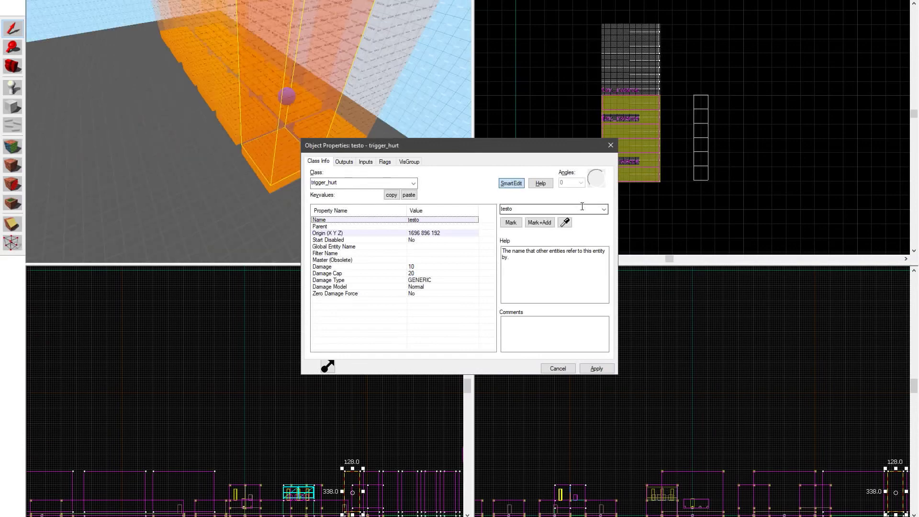
pyautogui.click(611, 145)
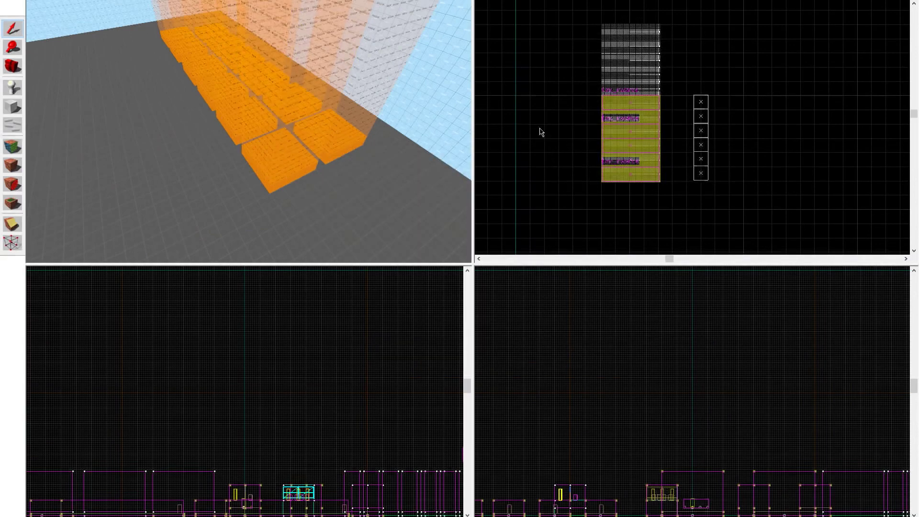
# - Compile and run the map with the Fast configuration
pyautogui.press('F9')
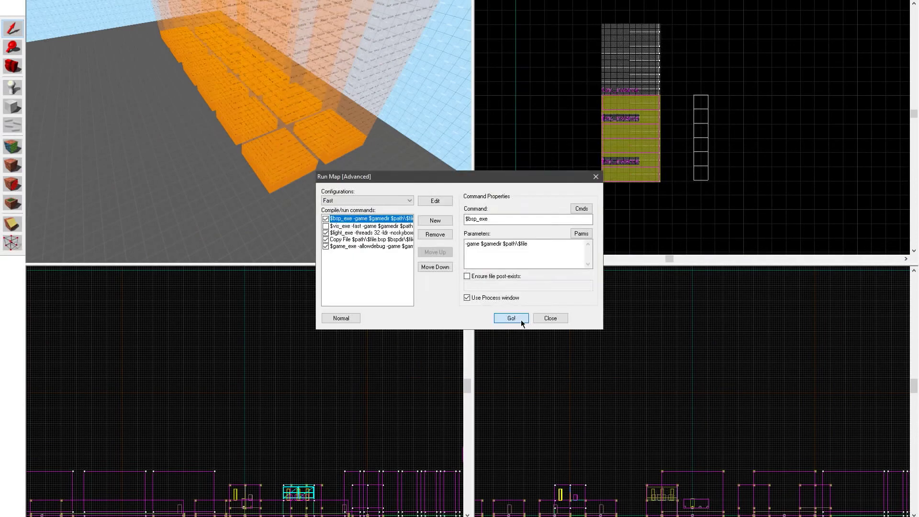
pyautogui.click(511, 319)
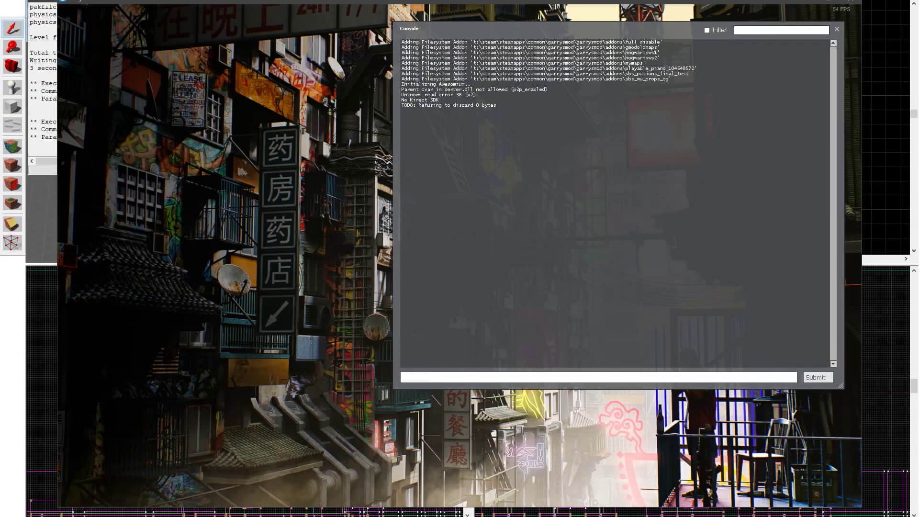
# - Open master_test.log from the instance_tests folder and examine the brushes and brushsides entries in the object limits table
pyautogui.moveTo(224, 508)
pyautogui.click(131, 479)
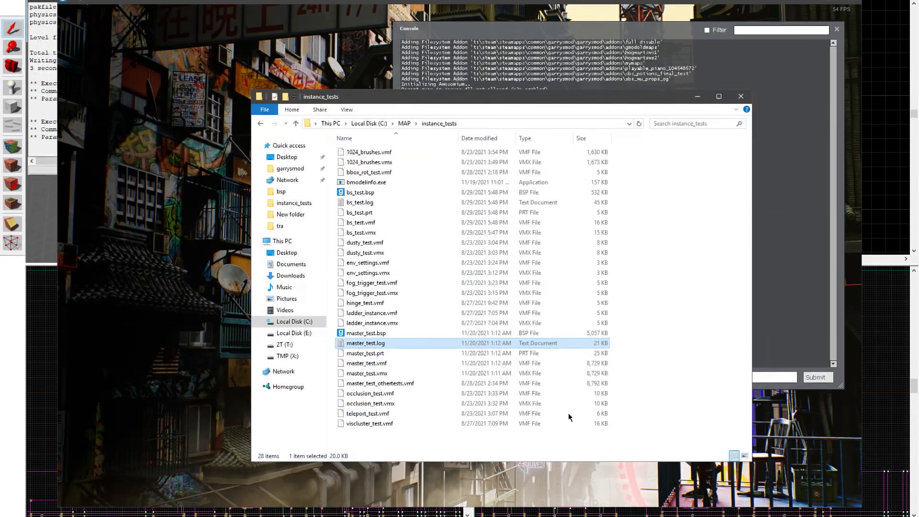
pyautogui.doubleClick(365, 343)
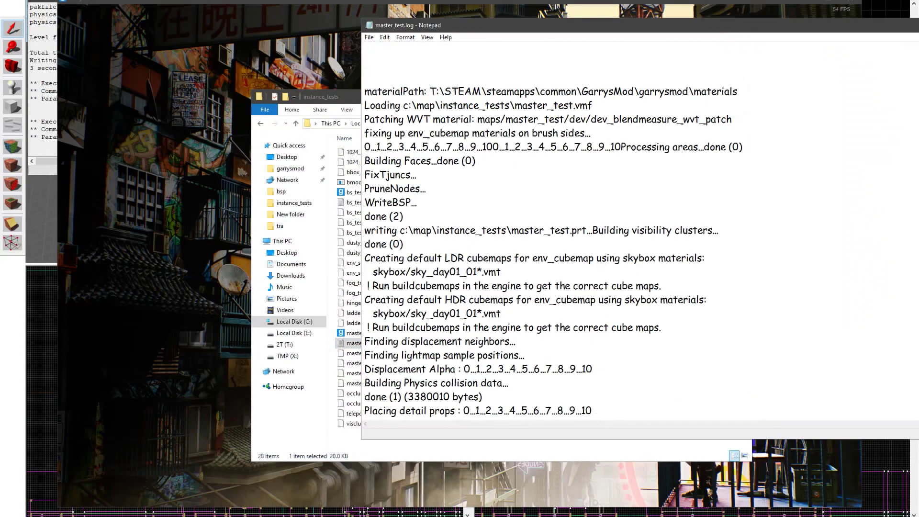
pyautogui.scroll(-20, 639, 230)
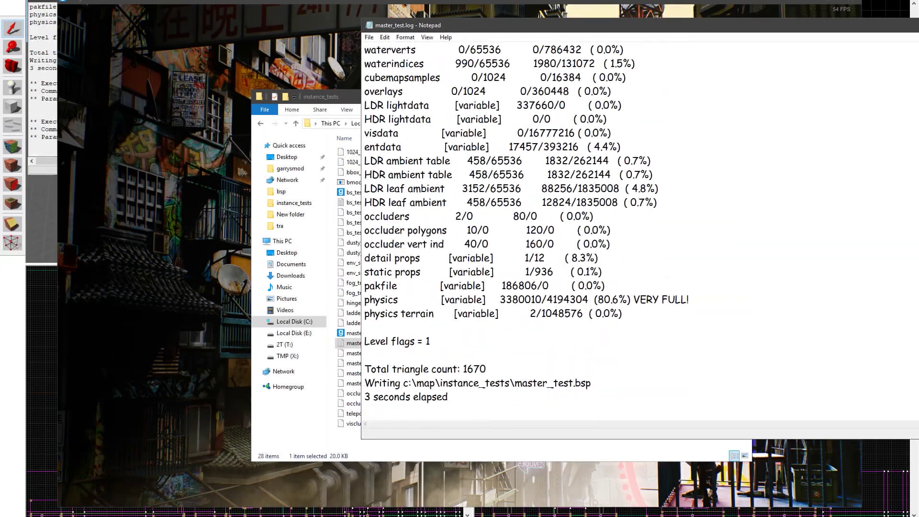
pyautogui.scroll(15, 589, 336)
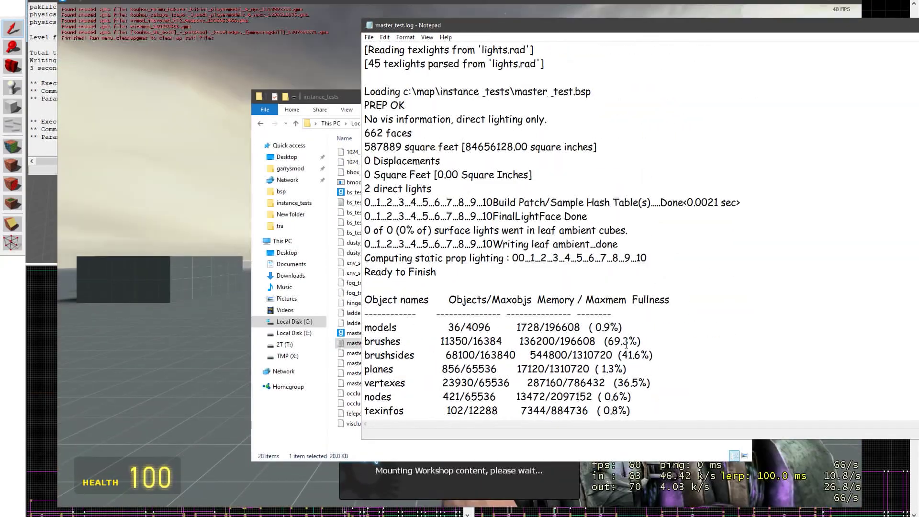
pyautogui.moveTo(661, 345); pyautogui.dragTo(364, 343)
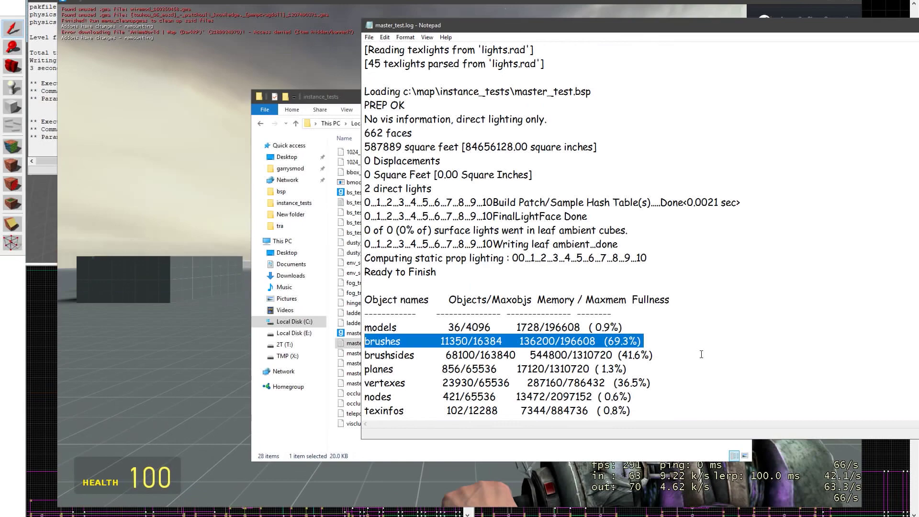
pyautogui.moveTo(657, 355)
pyautogui.mouseDown()
pyautogui.moveTo(463, 356)
pyautogui.moveTo(365, 341)
pyautogui.mouseUp()
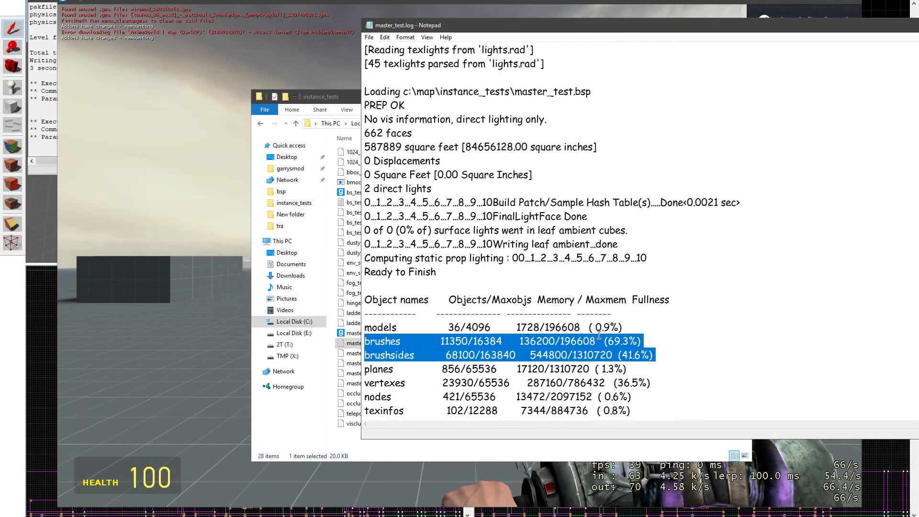
pyautogui.scroll(3, 599, 336)
pyautogui.scroll(-3, 599, 337)
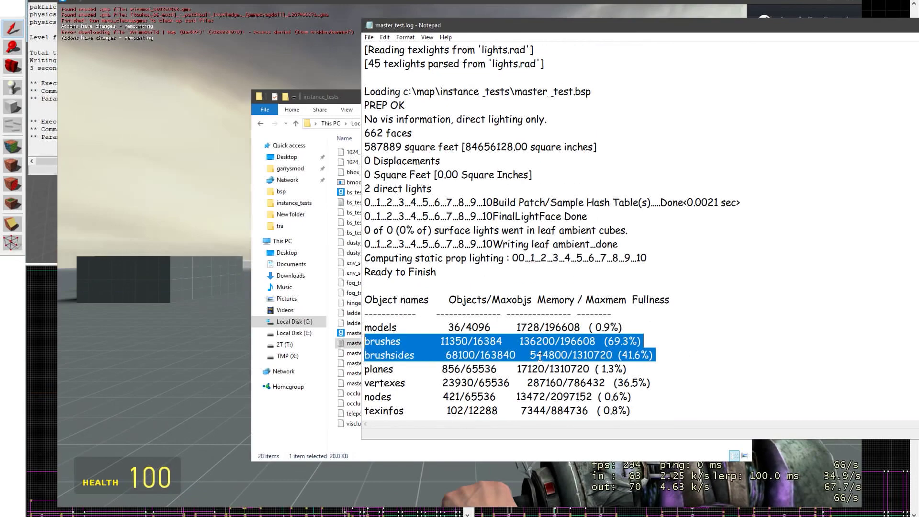
# - Examine the brushes and brushsides entries recorded for the other compiles in the log
pyautogui.scroll(13, 628, 319)
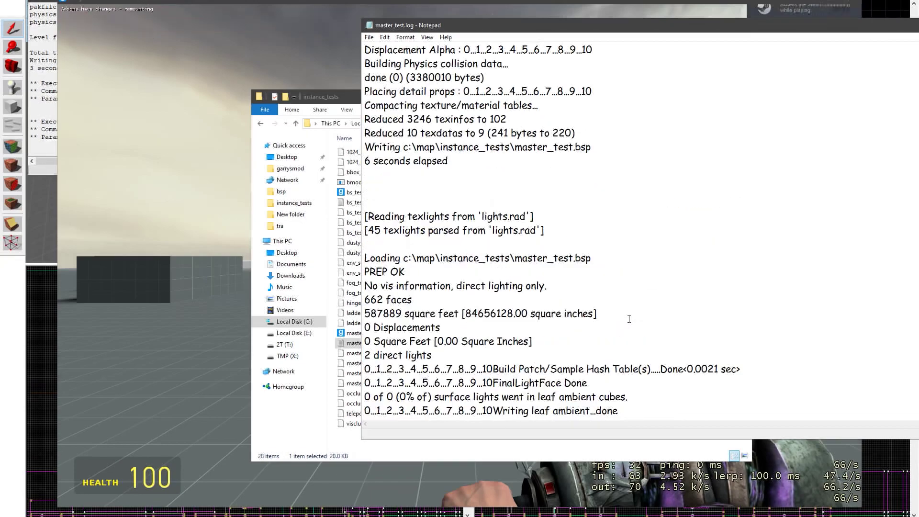
pyautogui.scroll(18, 629, 319)
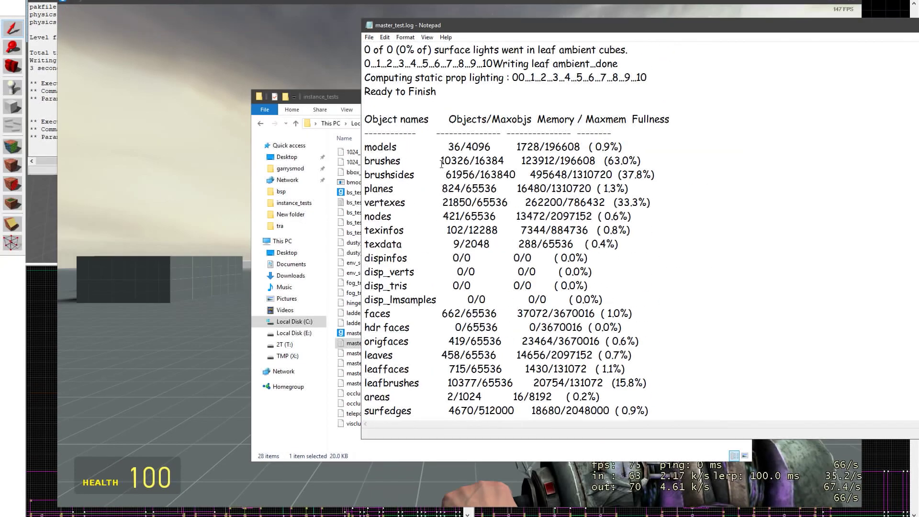
pyautogui.moveTo(664, 175); pyautogui.dragTo(366, 161)
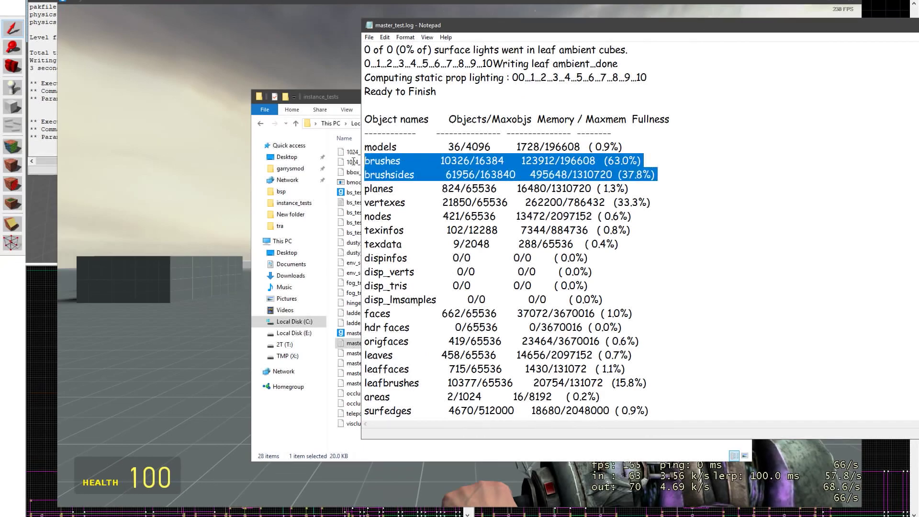
pyautogui.scroll(4, 644, 238)
pyautogui.scroll(20, 660, 252)
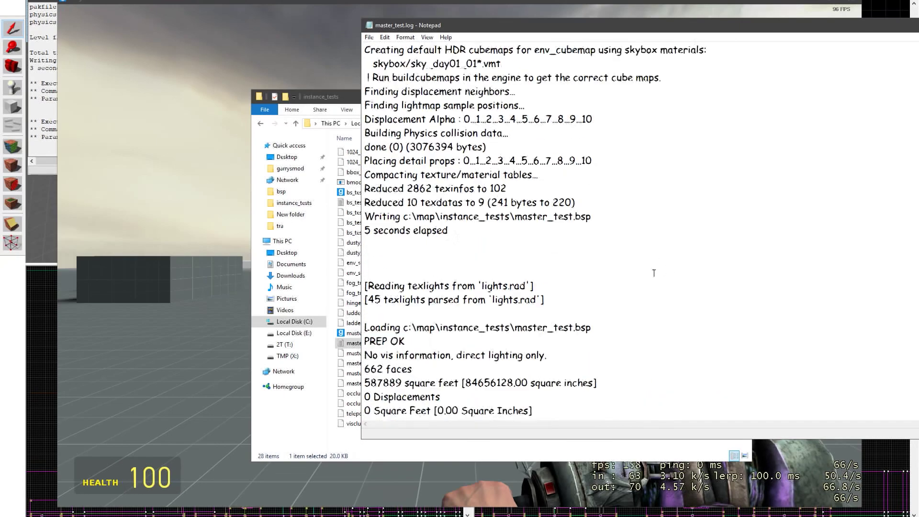
pyautogui.scroll(4, 502, 232)
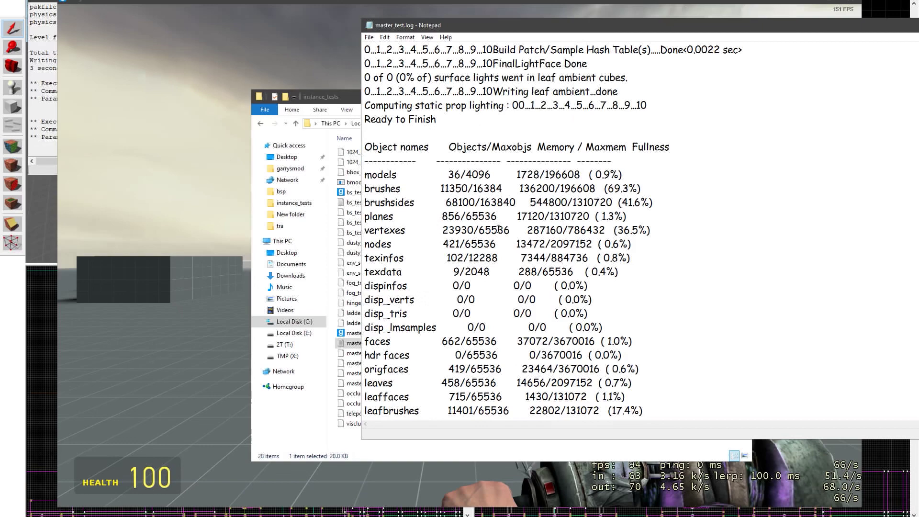
pyautogui.moveTo(666, 206); pyautogui.dragTo(357, 191)
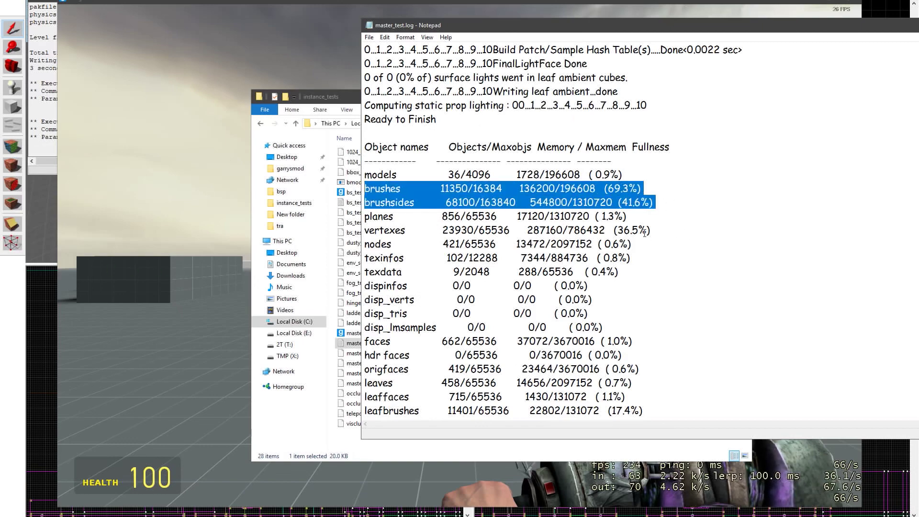
# - Compare the brushsides object counts of the compiles with the lower and higher brush counts
pyautogui.scroll(-20, 656, 245)
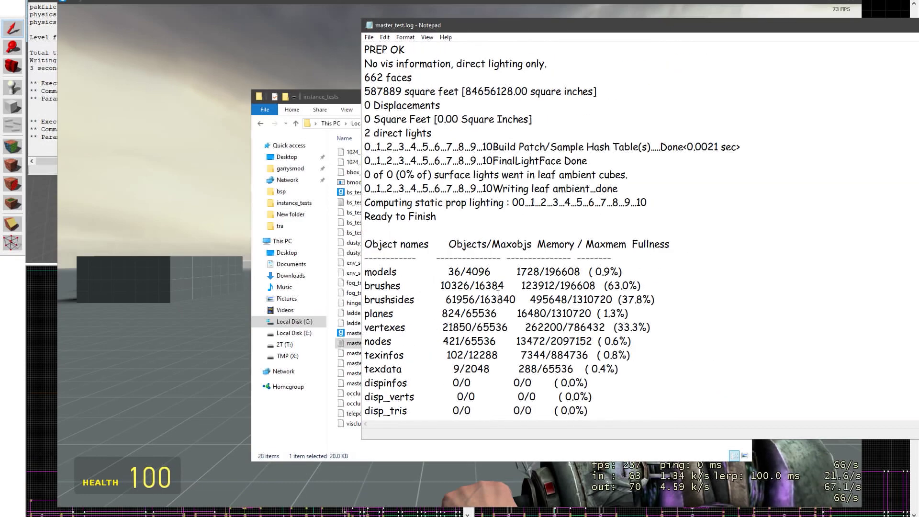
pyautogui.moveTo(447, 299); pyautogui.dragTo(474, 298)
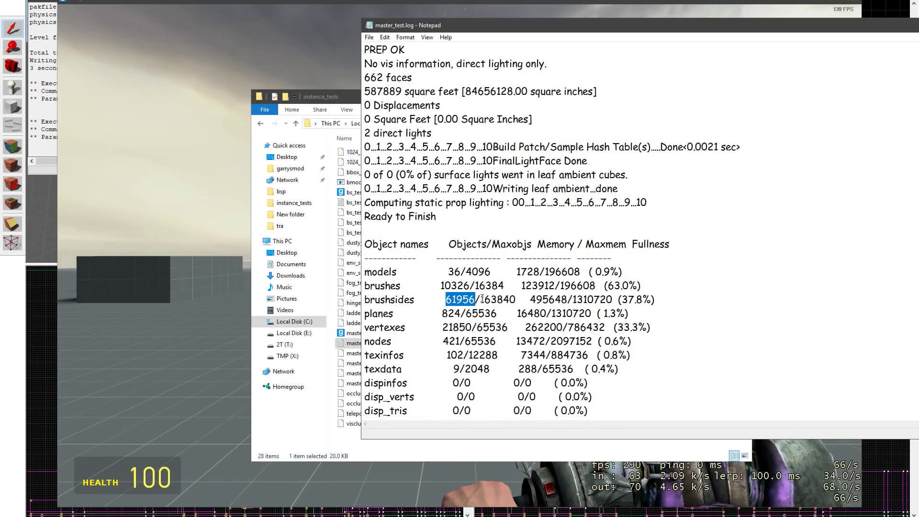
pyautogui.scroll(20, 497, 298)
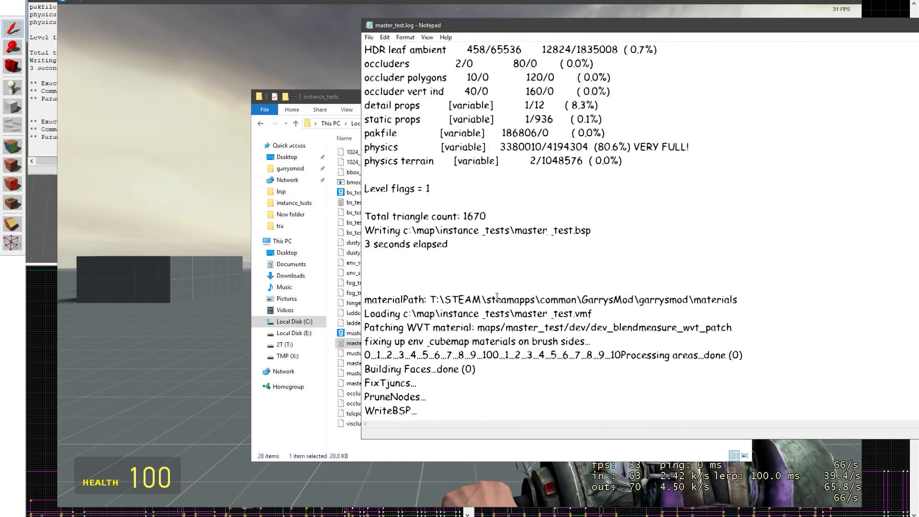
pyautogui.scroll(4, 497, 298)
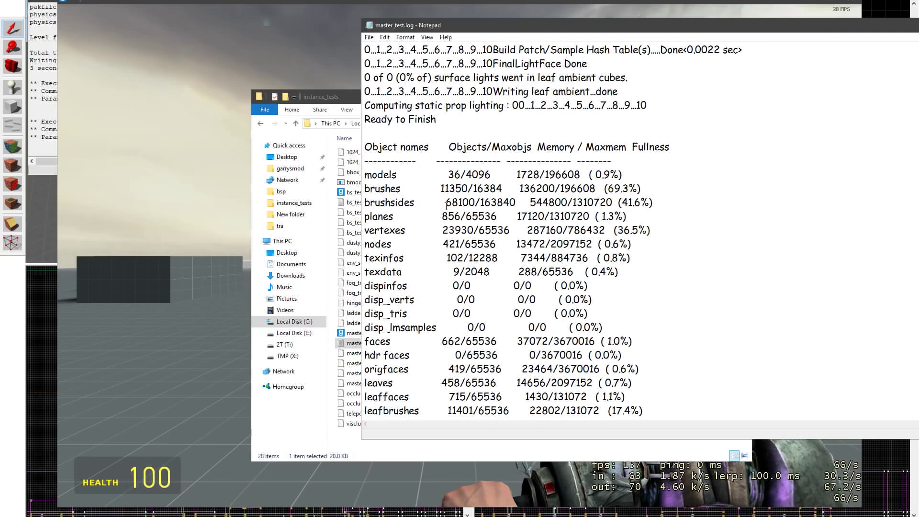
pyautogui.moveTo(447, 202); pyautogui.dragTo(475, 202)
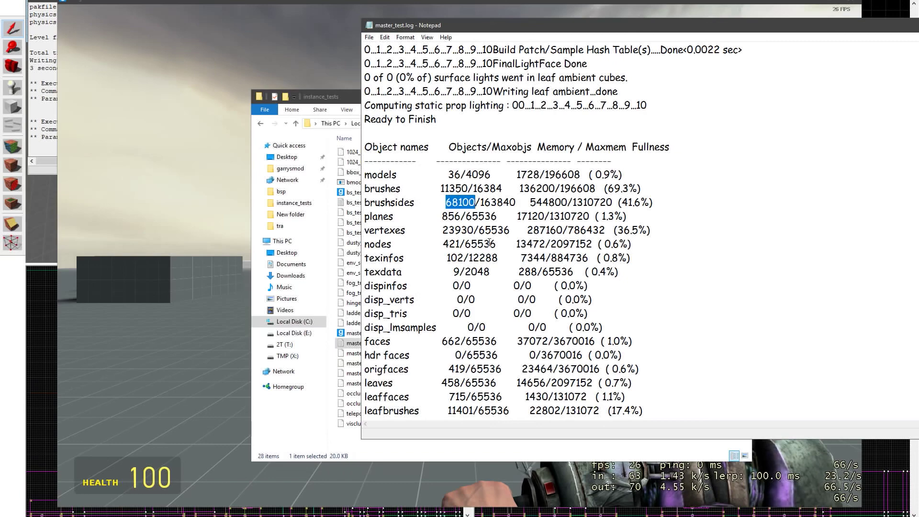
# - Return to the game, walk to the rows of flat blocks and jump across them to test the trigger_hurt areas
pyautogui.hotkey('alt', 'Tab')
pyautogui.press('w')
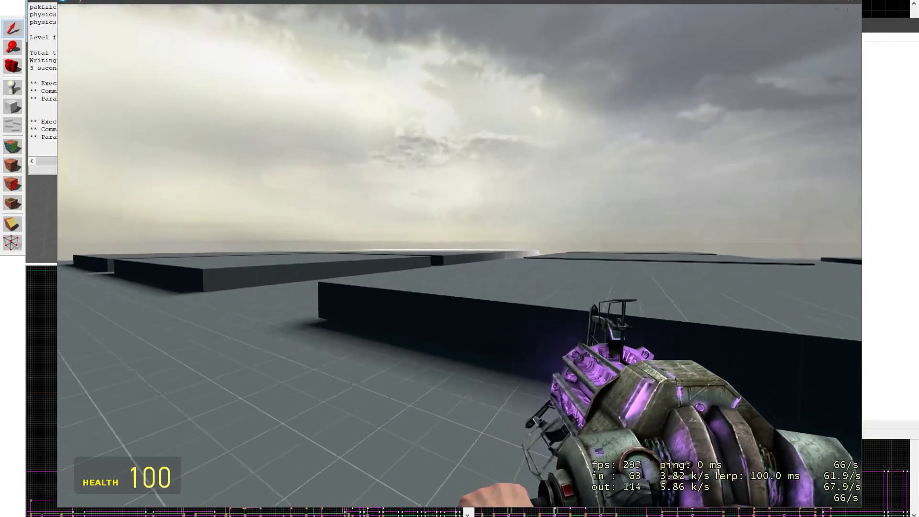
pyautogui.press('a')
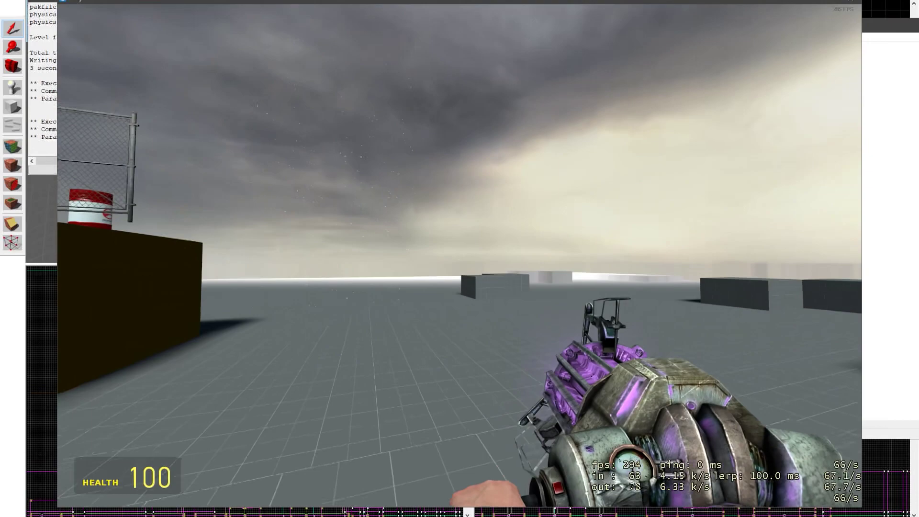
pyautogui.press('w')
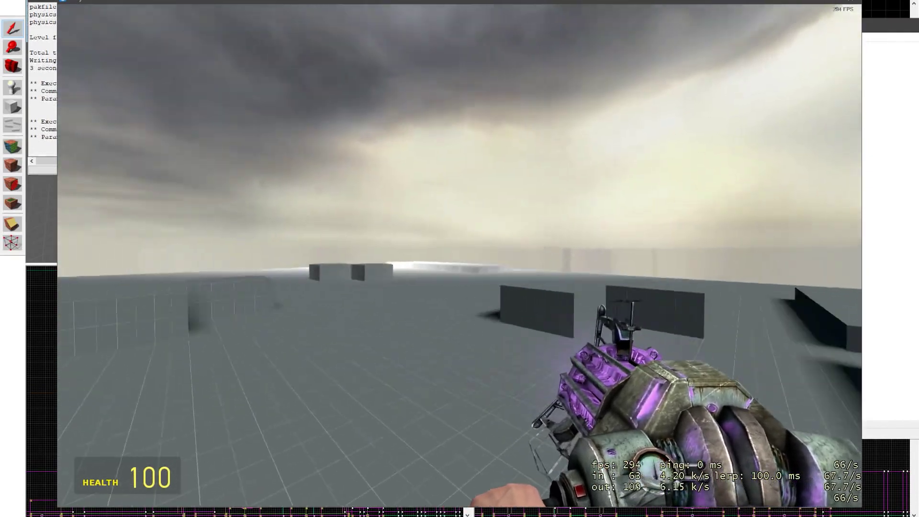
pyautogui.press('w')
pyautogui.press('space')
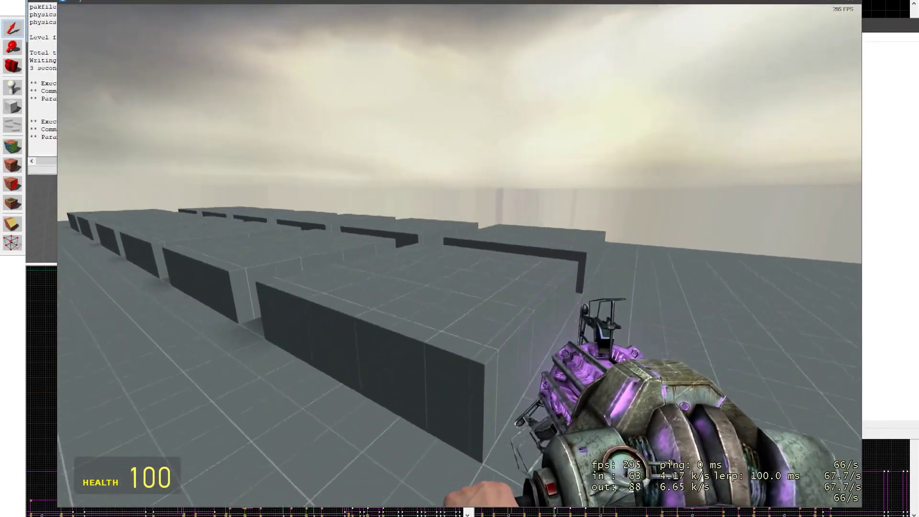
pyautogui.press('space')
pyautogui.press('w')
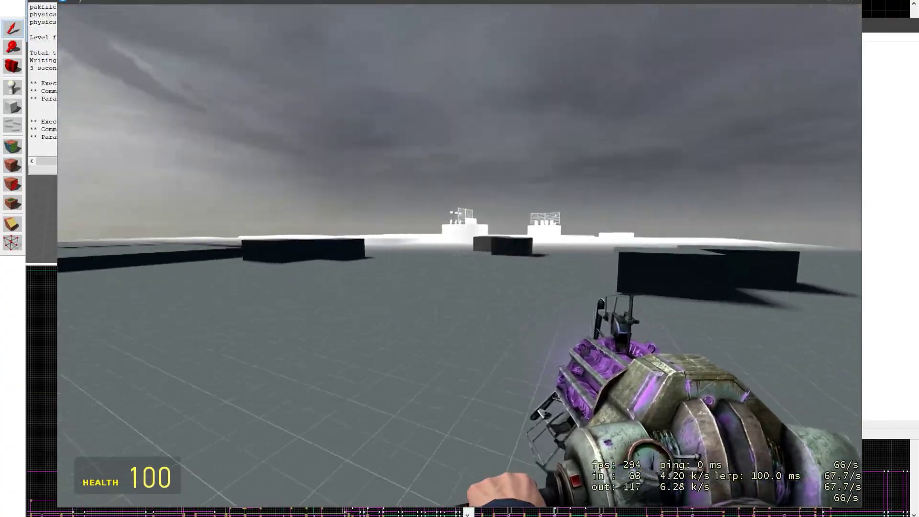
# - Fire the starttouch input on the testo entity with ent_fire in the developer console and return to the game view
pyautogui.press('`')
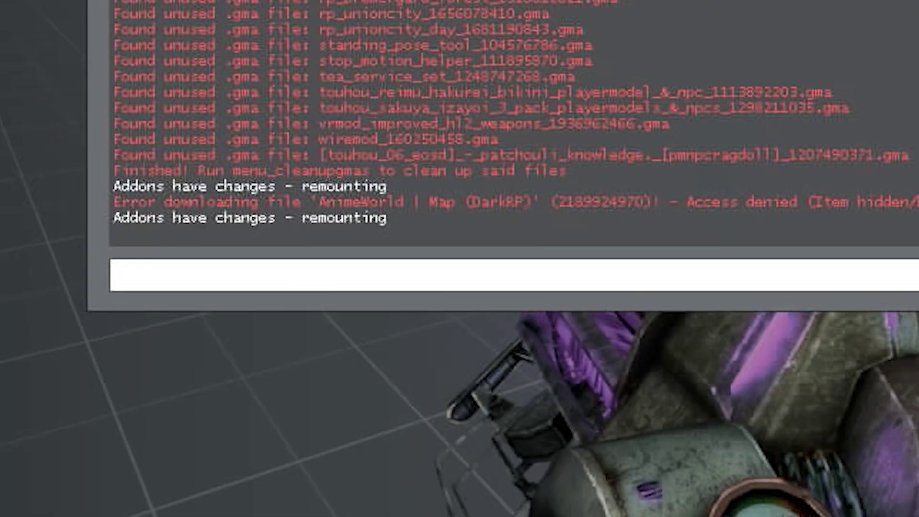
pyautogui.write('ent_fire')
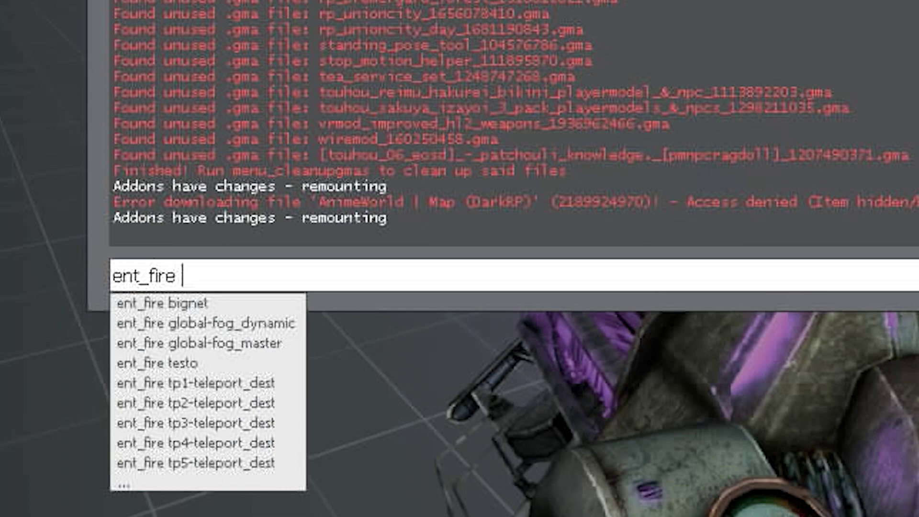
pyautogui.press('Down')
pyautogui.press('Down')
pyautogui.press('Down')
pyautogui.press('Down')
pyautogui.press('Down')
pyautogui.press('Down')
pyautogui.press('Down')
pyautogui.press('Down')
pyautogui.press('Down')
pyautogui.press('Down')
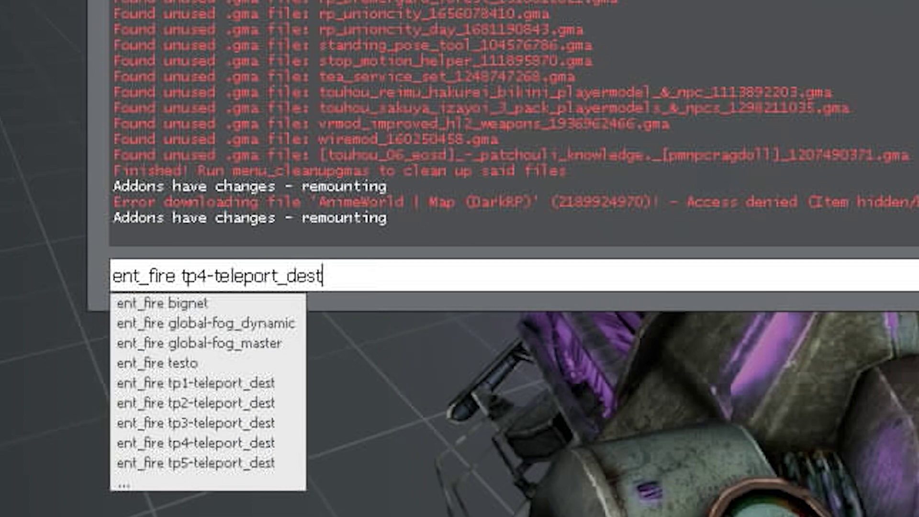
pyautogui.press('Down')
pyautogui.press('Down')
pyautogui.press('Down')
pyautogui.press('Down')
pyautogui.press('Up')
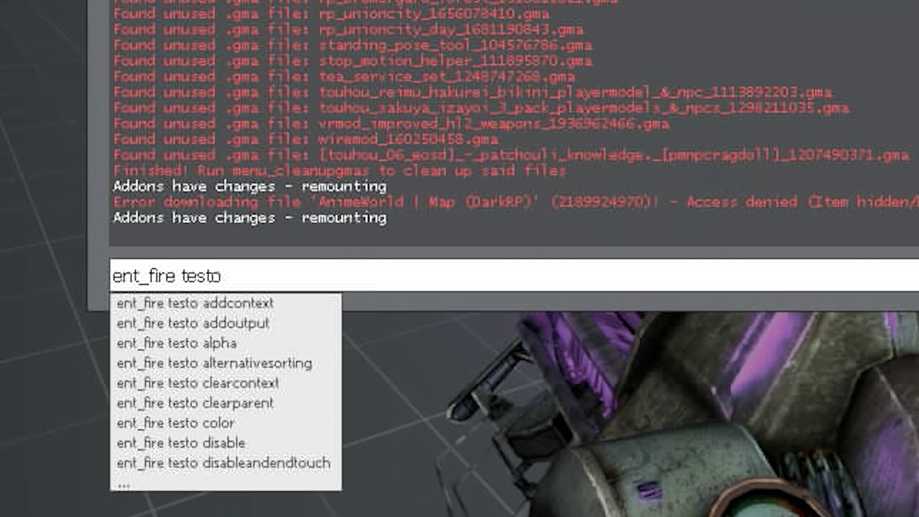
pyautogui.write('starttouch')
pyautogui.press('Return')
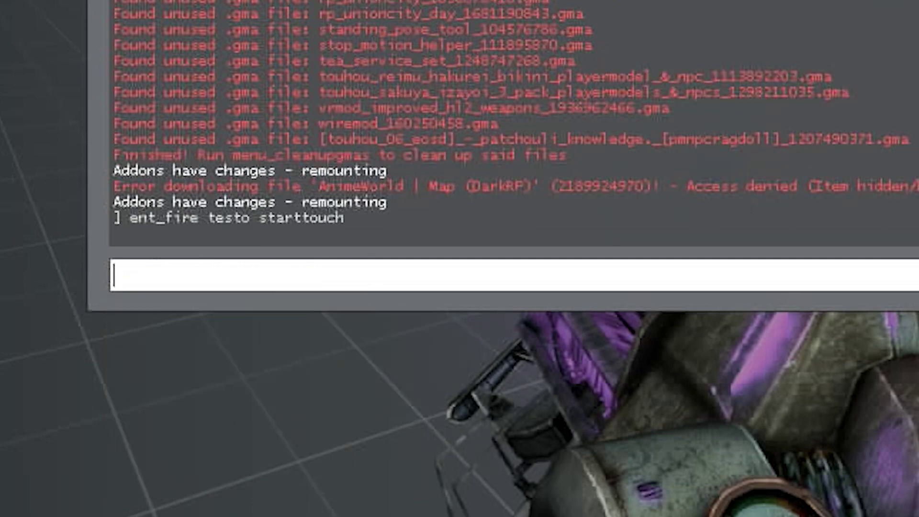
pyautogui.press('`')
pyautogui.click(459, 255)
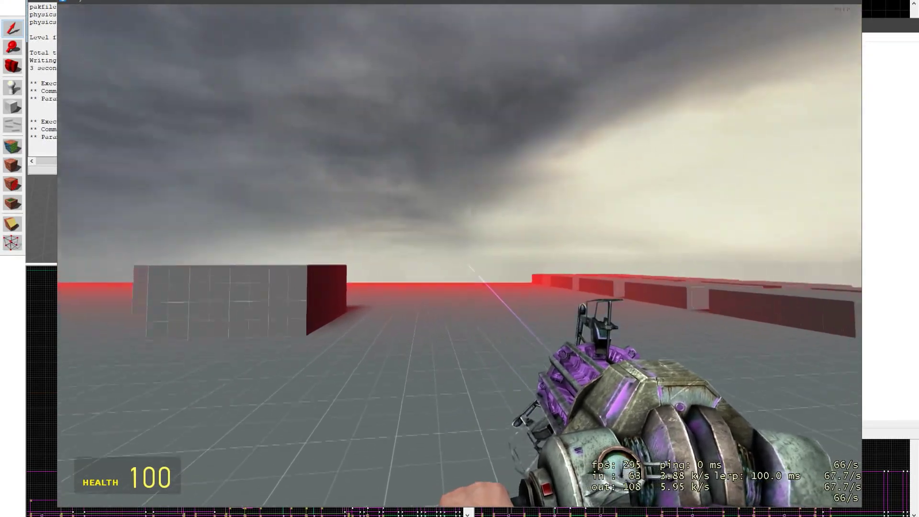
# - Walk forward and fire the endtouch input on the testo entity with ent_fire
pyautogui.press('w')
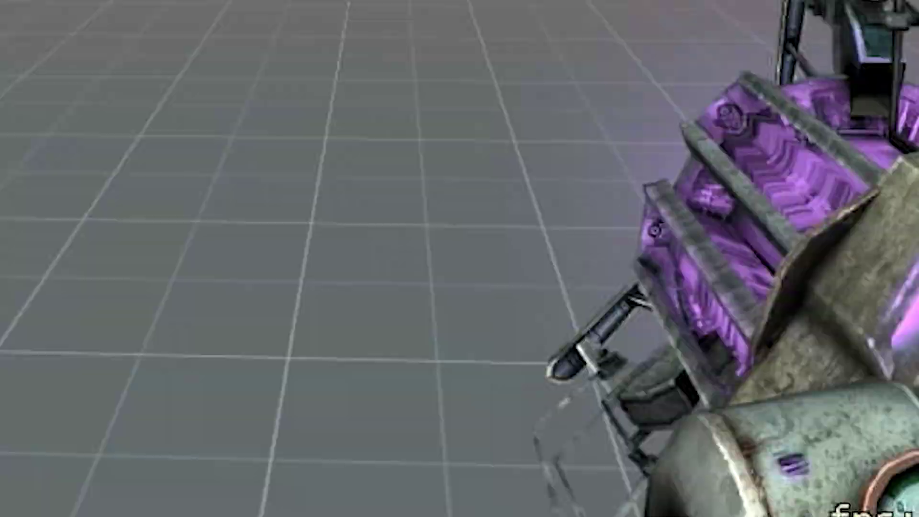
pyautogui.press('`')
pyautogui.press('Up')
pyautogui.press('BackSpace')
pyautogui.press('BackSpace')
pyautogui.press('BackSpace')
pyautogui.press('BackSpace')
pyautogui.press('BackSpace')
pyautogui.press('BackSpace')
pyautogui.press('BackSpace')
pyautogui.press('BackSpace')
pyautogui.press('BackSpace')
pyautogui.press('BackSpace')
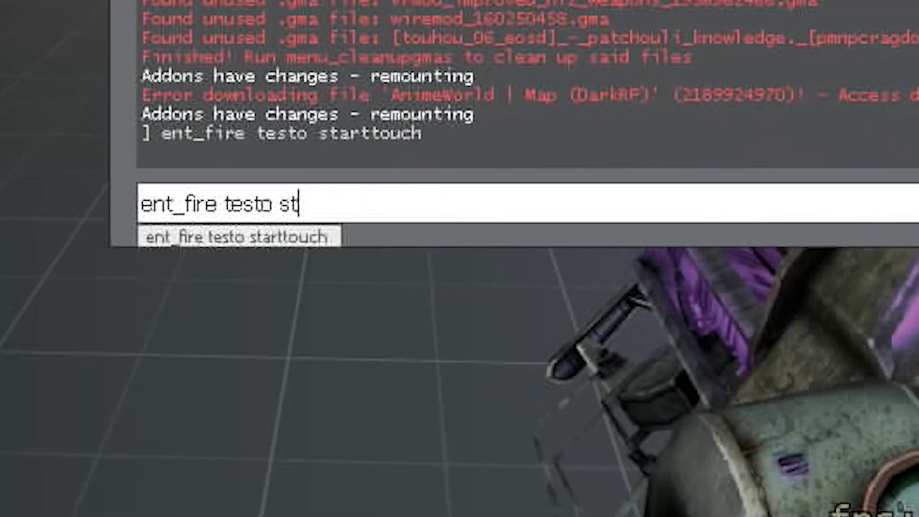
pyautogui.write('end')
pyautogui.press('Return')
pyautogui.press('`')
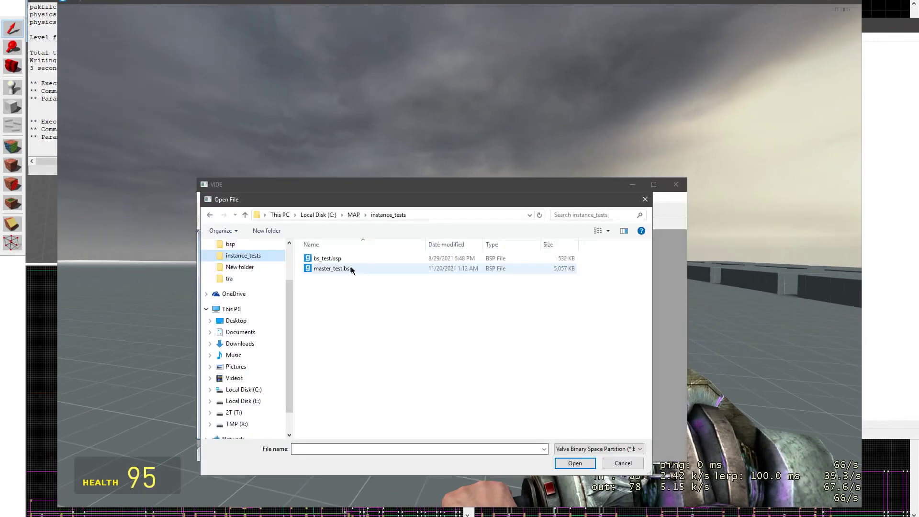
# - Open master_test.bsp from the instance_tests folder in VIDE and show the keyvalues of the trigger_hurt named testo
pyautogui.doubleClick(351, 269)
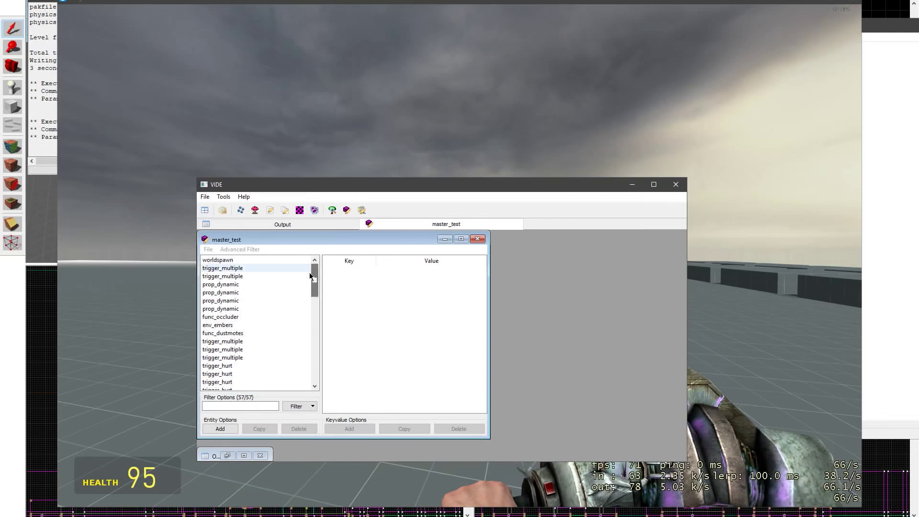
pyautogui.moveTo(314, 282)
pyautogui.mouseDown()
pyautogui.moveTo(320, 382)
pyautogui.moveTo(312, 299)
pyautogui.mouseUp()
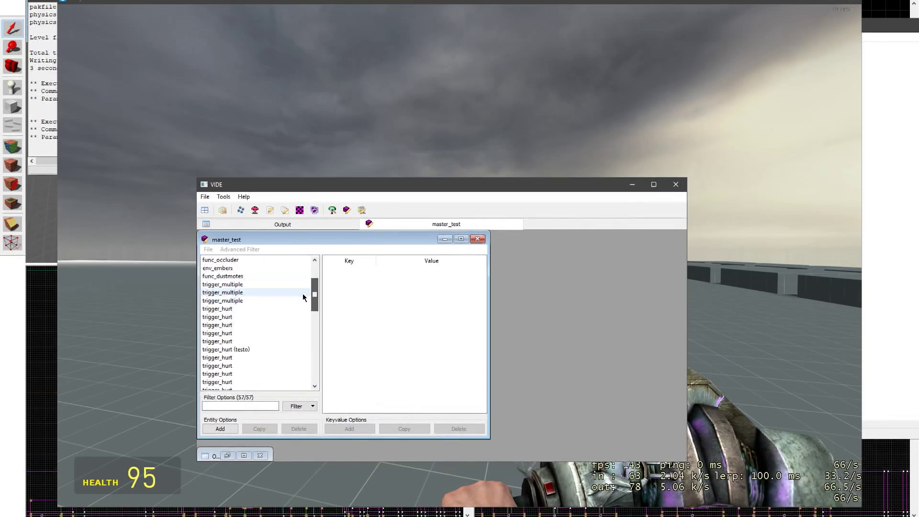
pyautogui.click(216, 341)
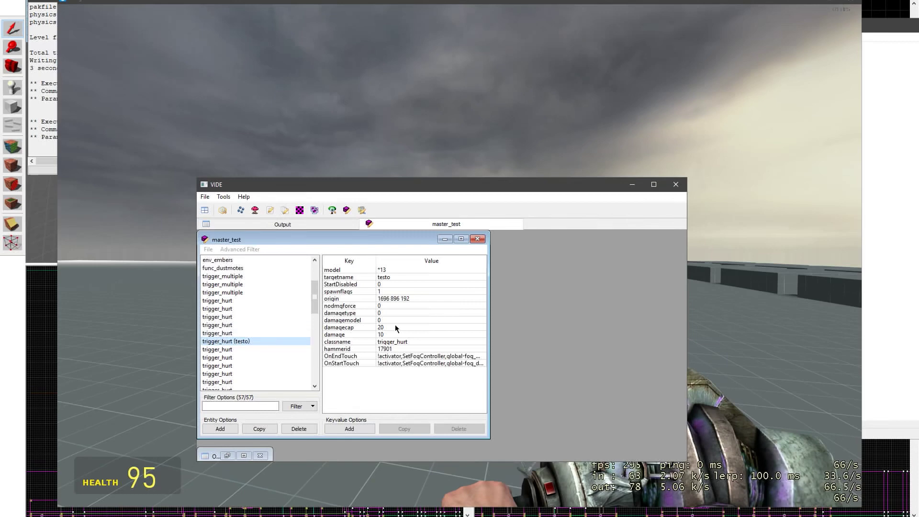
# - Inspect the keyvalues of the neighbouring trigger entities and single out the model key of an unnamed trigger_hurt
pyautogui.click(267, 326)
pyautogui.click(254, 308)
pyautogui.click(248, 286)
pyautogui.click(249, 326)
pyautogui.click(247, 359)
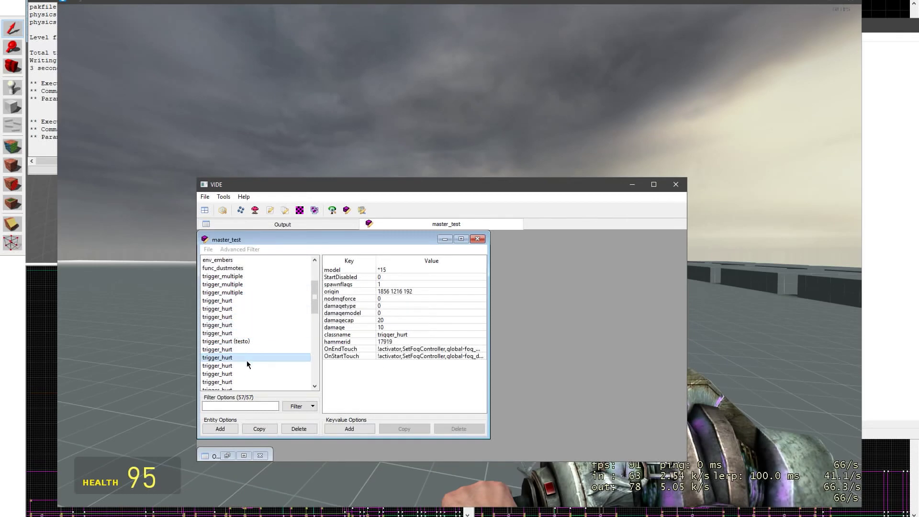
pyautogui.click(246, 374)
pyautogui.scroll(-4, 239, 330)
pyautogui.scroll(5, 238, 328)
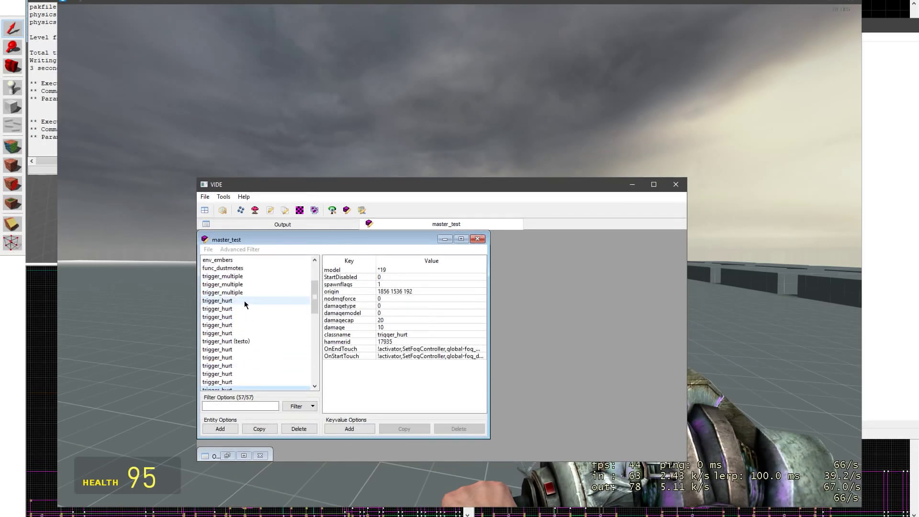
pyautogui.click(237, 340)
pyautogui.click(257, 325)
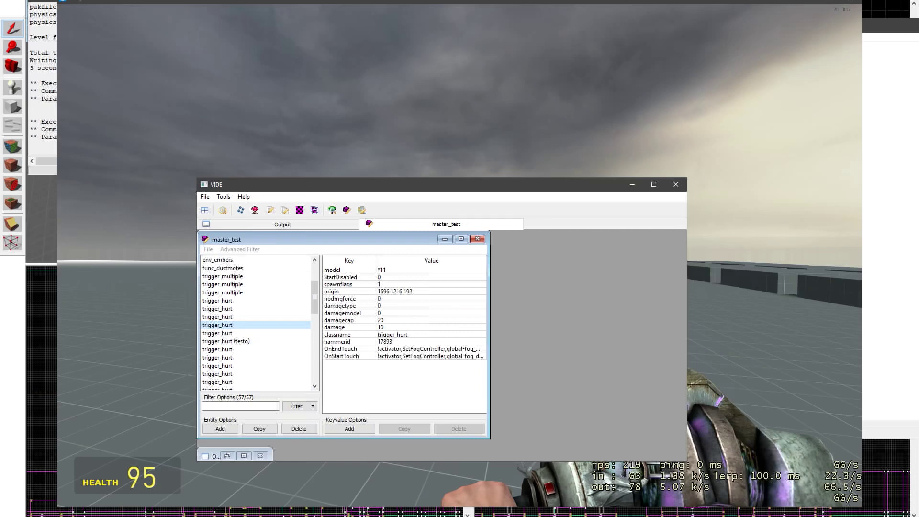
pyautogui.click(386, 271)
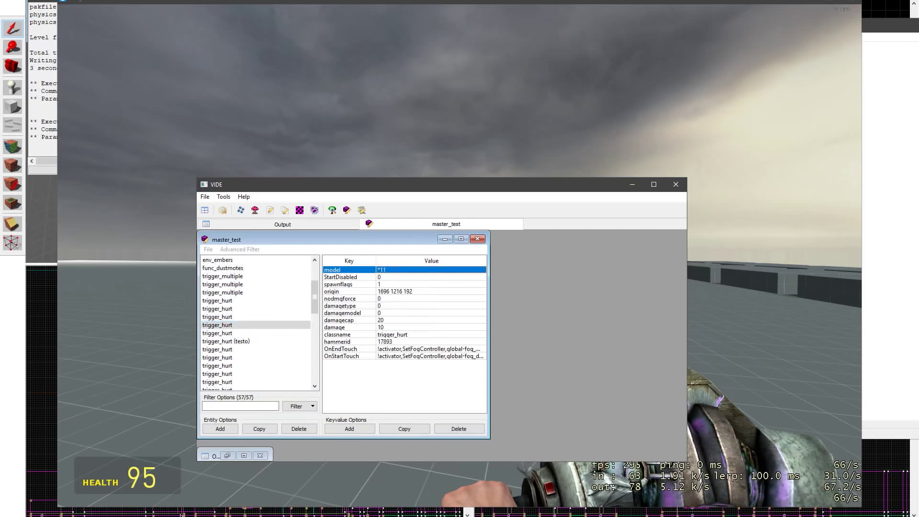
# - Switch to the instance_tests terminal and run ./bmodelinfo.exe on master_test.bsp
pyautogui.click(240, 516)
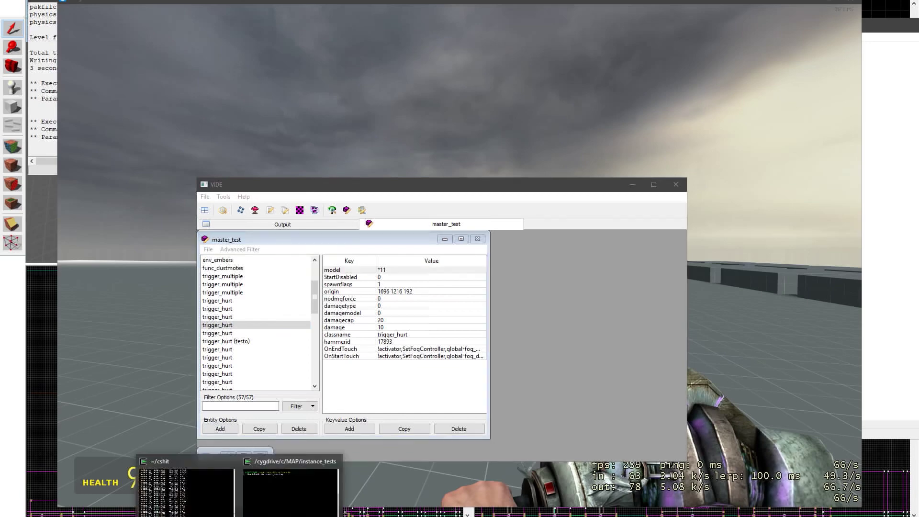
pyautogui.click(298, 503)
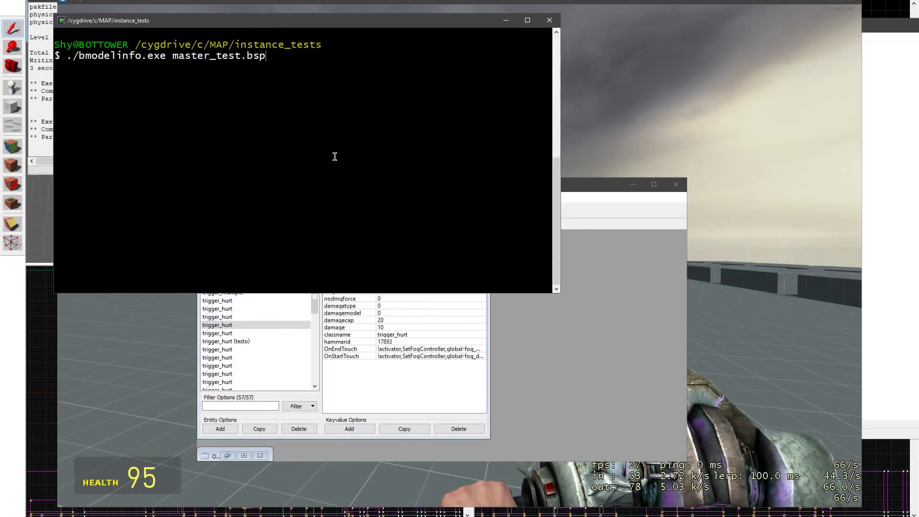
pyautogui.press('Return')
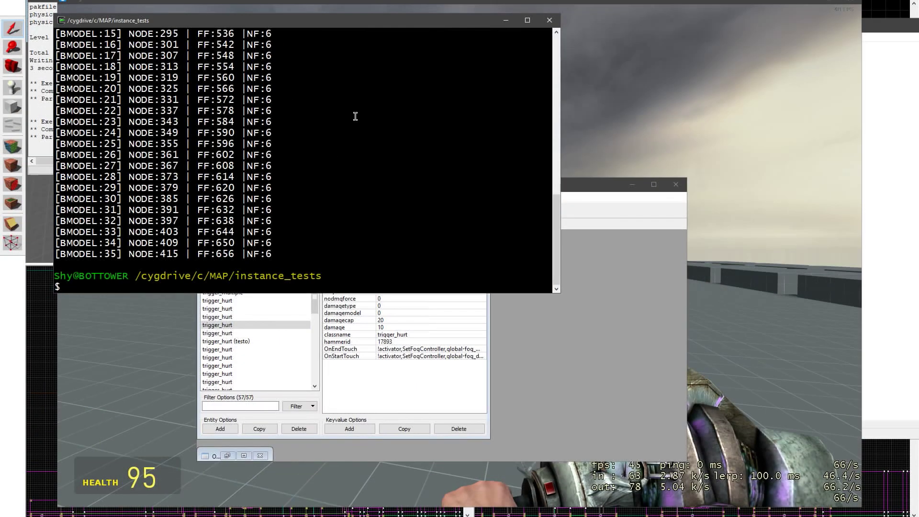
pyautogui.scroll(7, 346, 123)
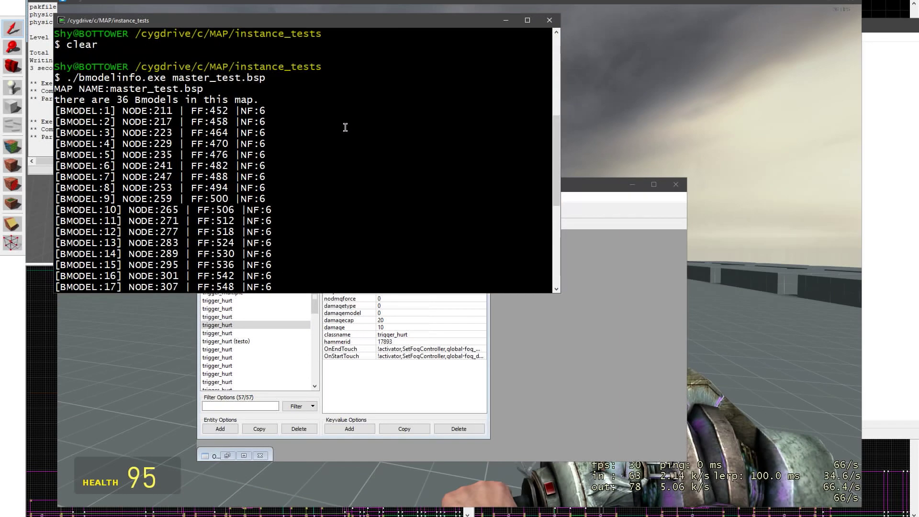
# - Compare the selected trigger_hurt's model number in VIDE with the BMODEL entries listed in the terminal
pyautogui.click(450, 357)
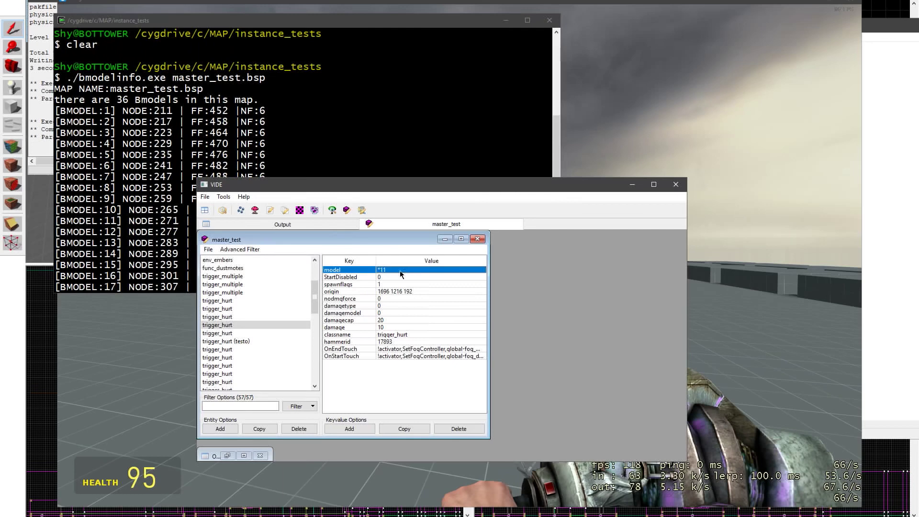
pyautogui.click(259, 122)
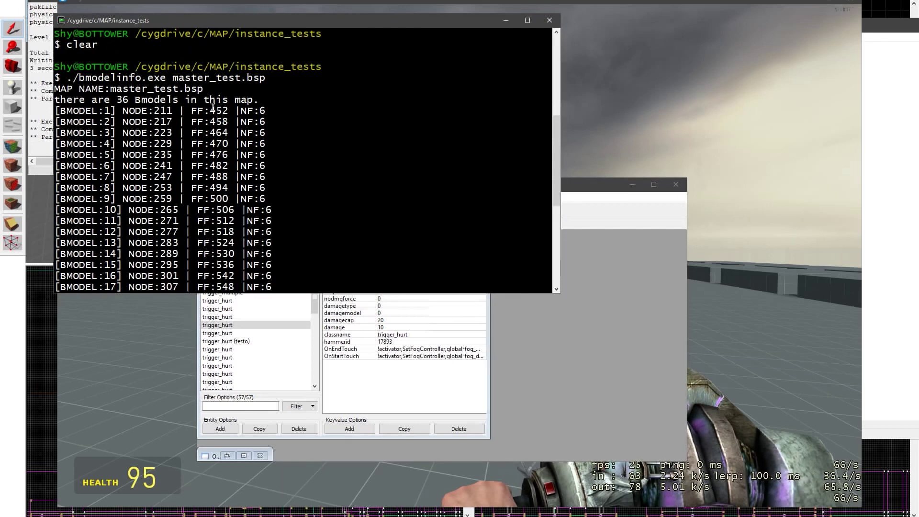
pyautogui.scroll(-7, 264, 131)
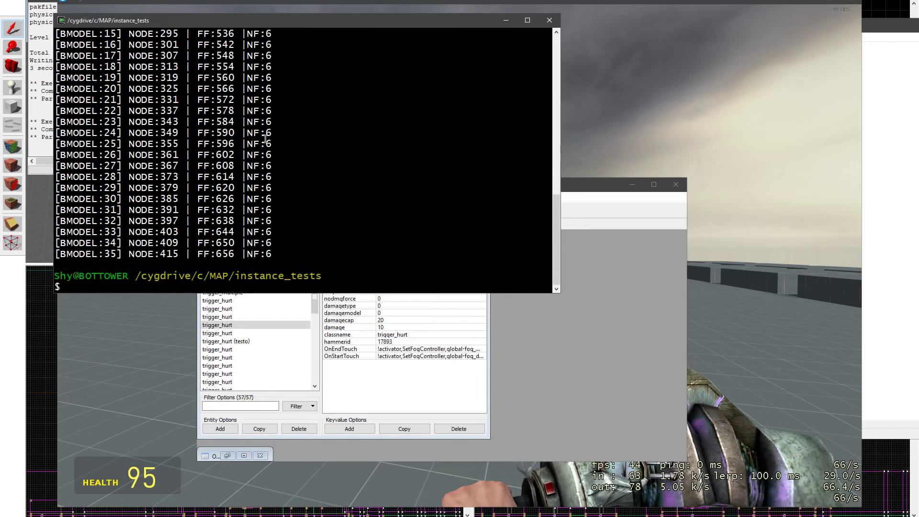
pyautogui.scroll(6, 237, 132)
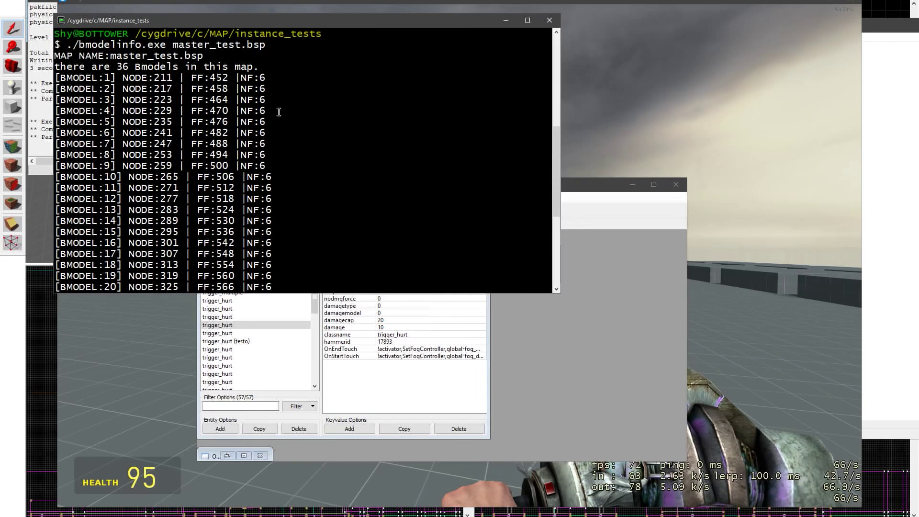
pyautogui.scroll(-6, 282, 113)
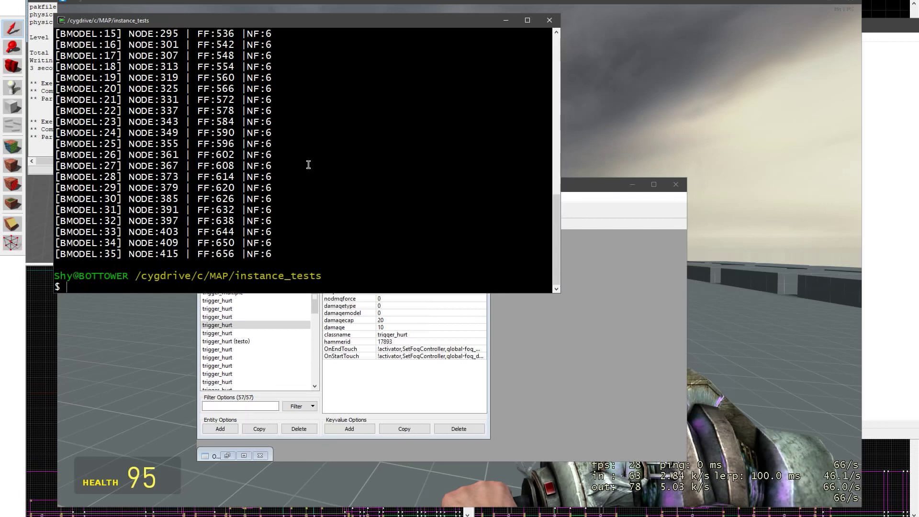
pyautogui.scroll(7, 304, 177)
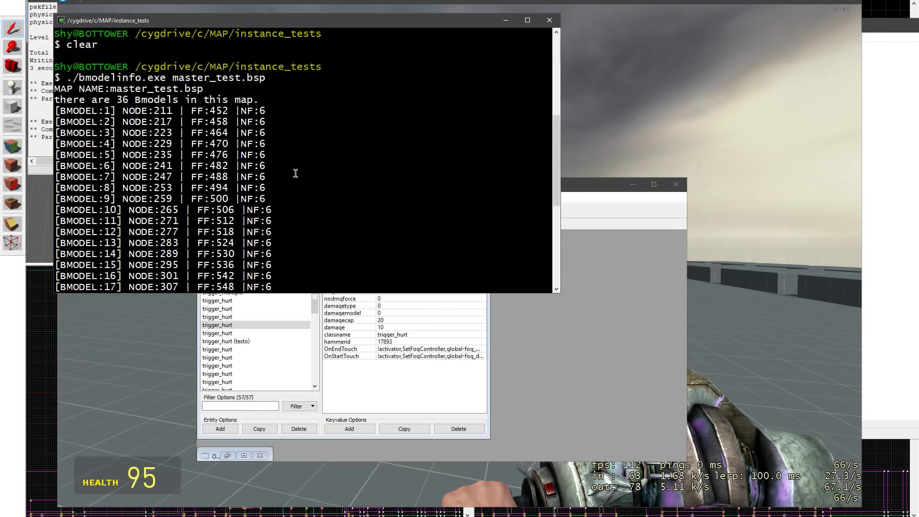
# - Examine the FF values across the BMODEL entries in the bmodelinfo output
pyautogui.moveTo(206, 111); pyautogui.dragTo(231, 111)
pyautogui.scroll(-4, 252, 194)
pyautogui.moveTo(274, 229); pyautogui.dragTo(228, 178)
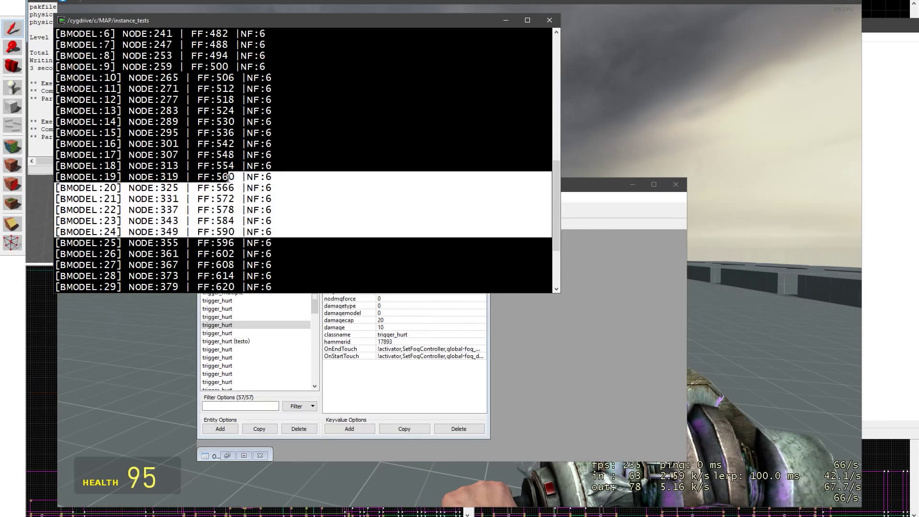
pyautogui.click(228, 178)
pyautogui.scroll(-3, 229, 178)
pyautogui.scroll(8, 231, 181)
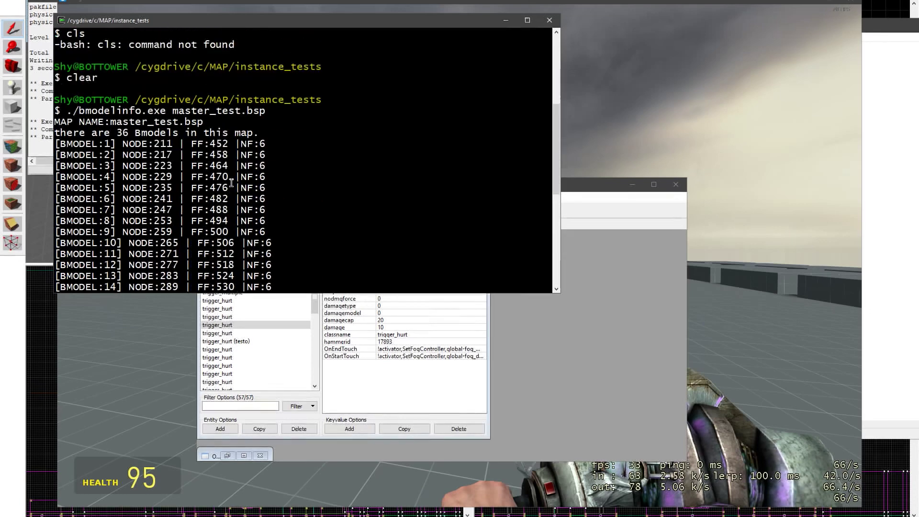
pyautogui.scroll(-6, 231, 182)
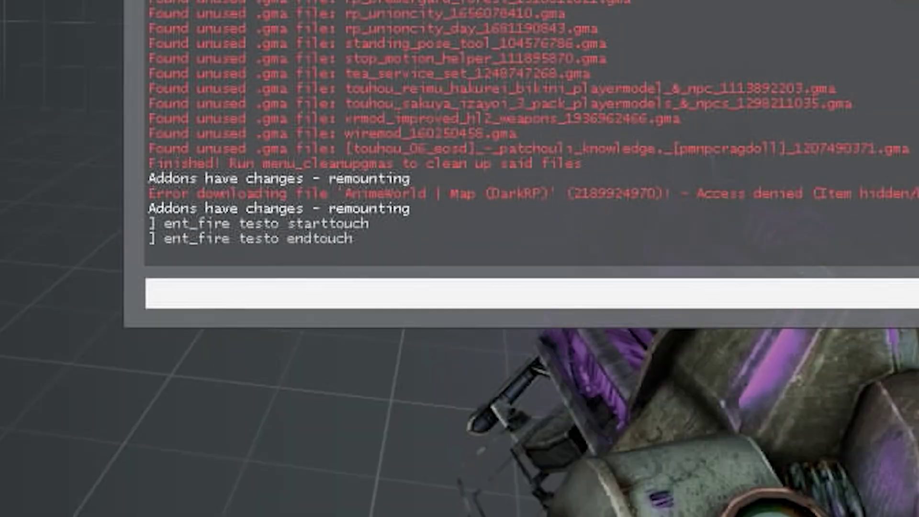
# - Quit the game from its developer console and close the compile log window over the Hammer editor
pyautogui.write('quit')
pyautogui.press('Return')
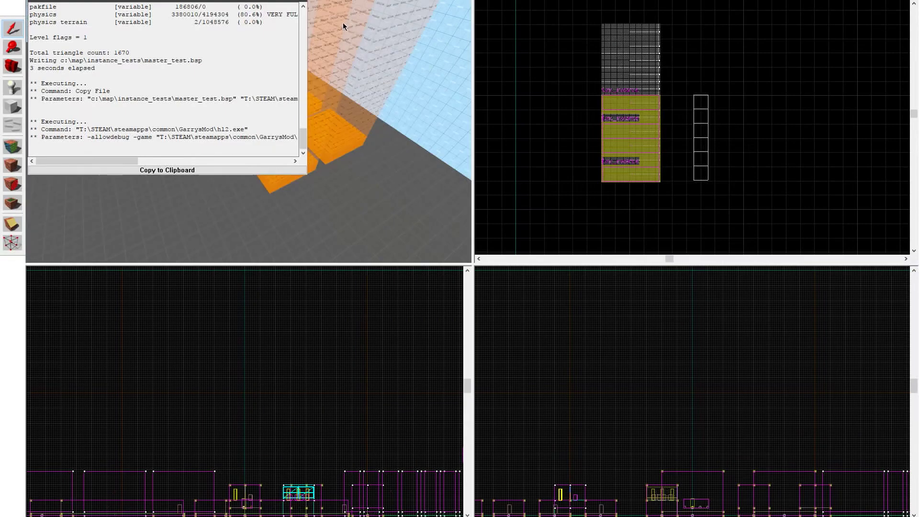
pyautogui.click(301, 2)
# - Inspect one of the large 512 by 512 unit brush entities in the top view and clear the selection
pyautogui.scroll(-5, 622, 165)
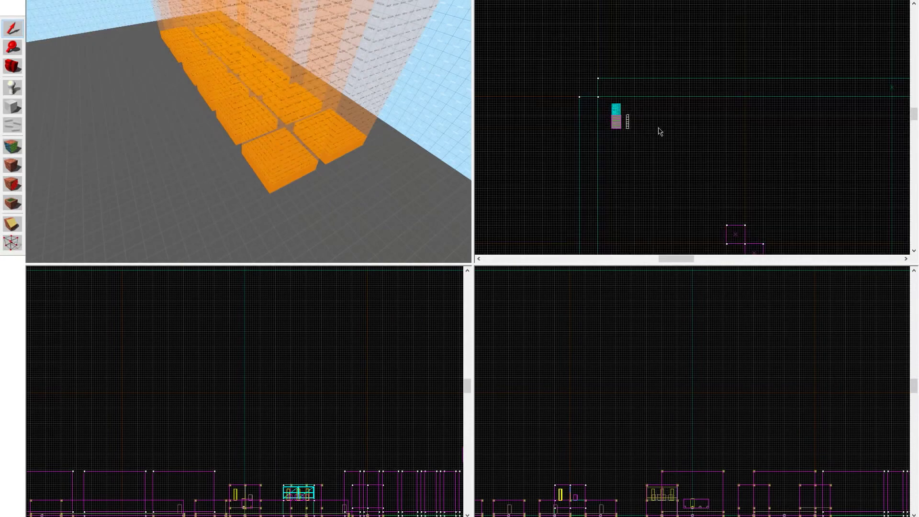
pyautogui.scroll(3, 659, 129)
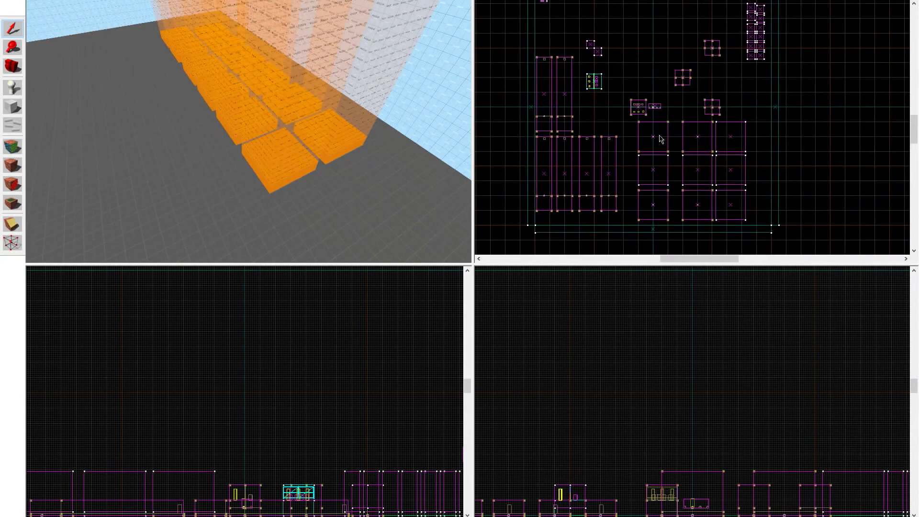
pyautogui.click(653, 140)
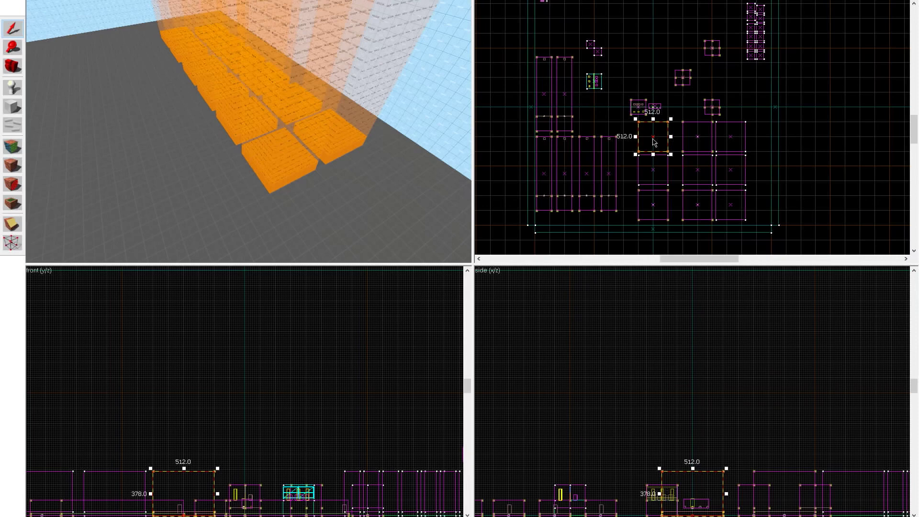
pyautogui.press('Escape')
# - Box-select the entire map in the top view, including its outer walls
pyautogui.scroll(-2, 654, 142)
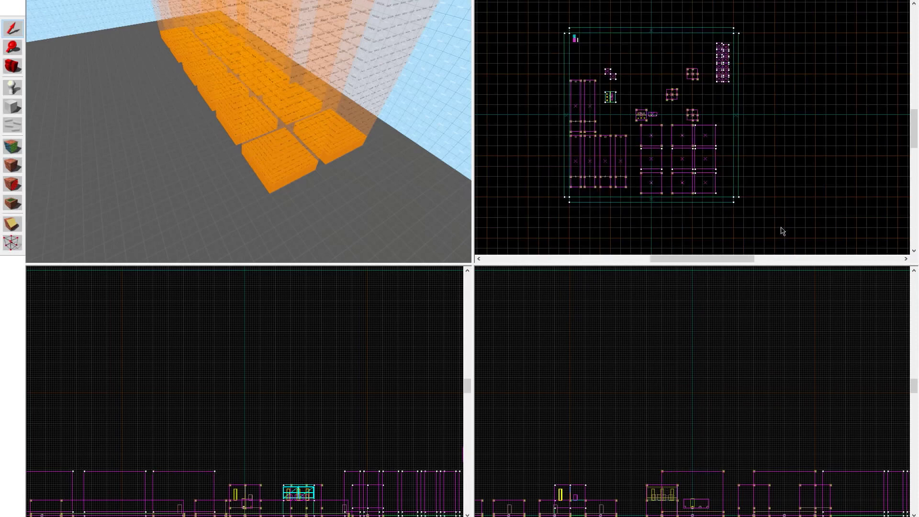
pyautogui.moveTo(785, 221); pyautogui.dragTo(515, 13)
pyautogui.press('Return')
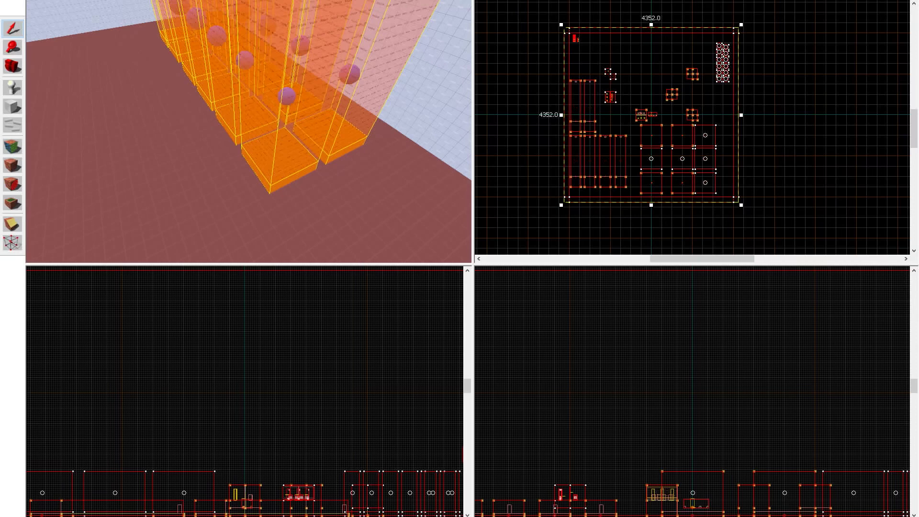
# - Collapse all instances in the selected map into the main map, accepting the confirmation
pyautogui.click(110, 0)
pyautogui.moveTo(144, 0)
pyautogui.click(201, 4)
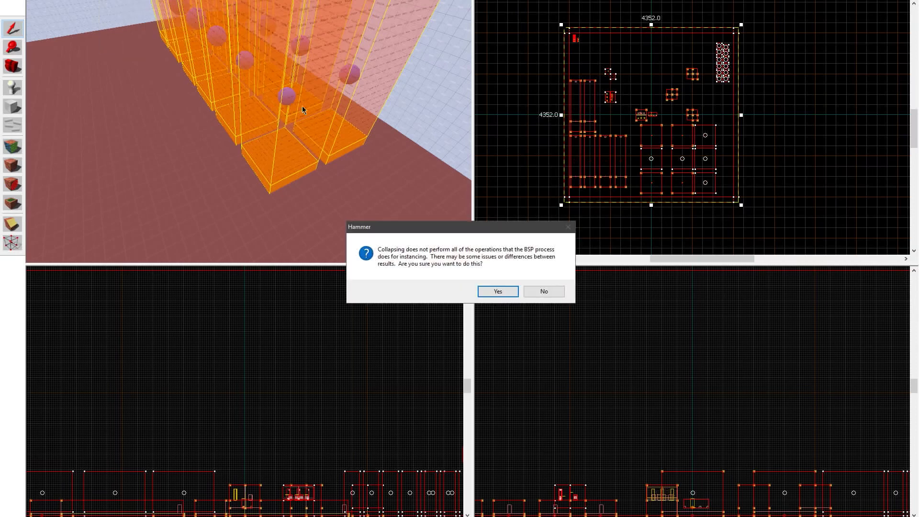
pyautogui.click(497, 292)
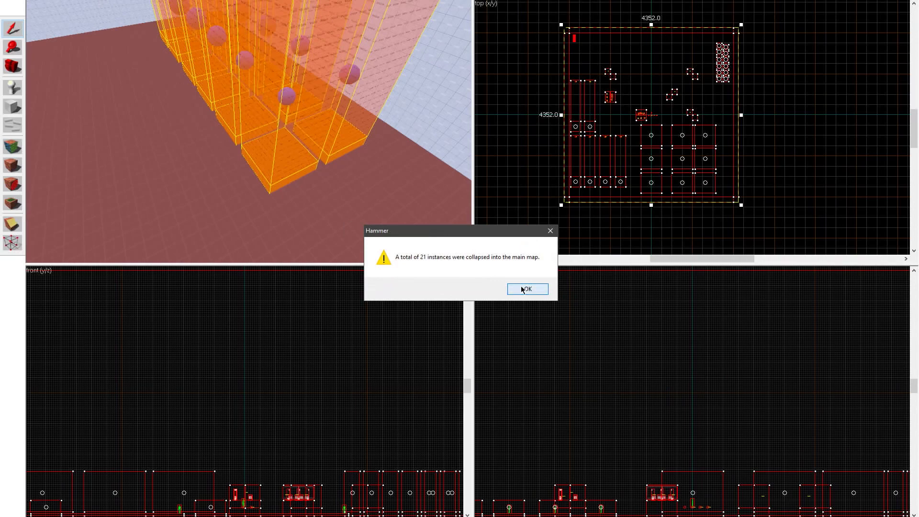
pyautogui.click(522, 289)
# - Clear the map selection, look over the collapsed brushes in the 3D view, and compile and run the map
pyautogui.click(525, 218)
pyautogui.press('z')
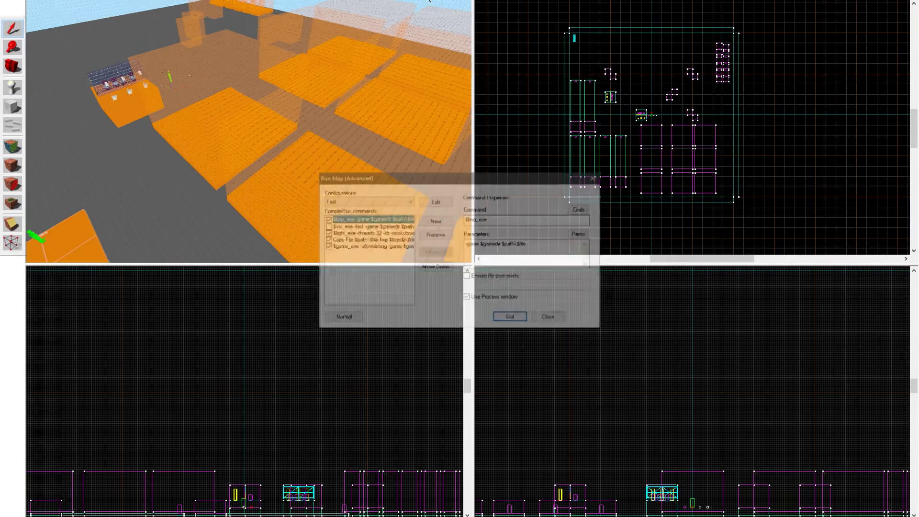
pyautogui.click(509, 318)
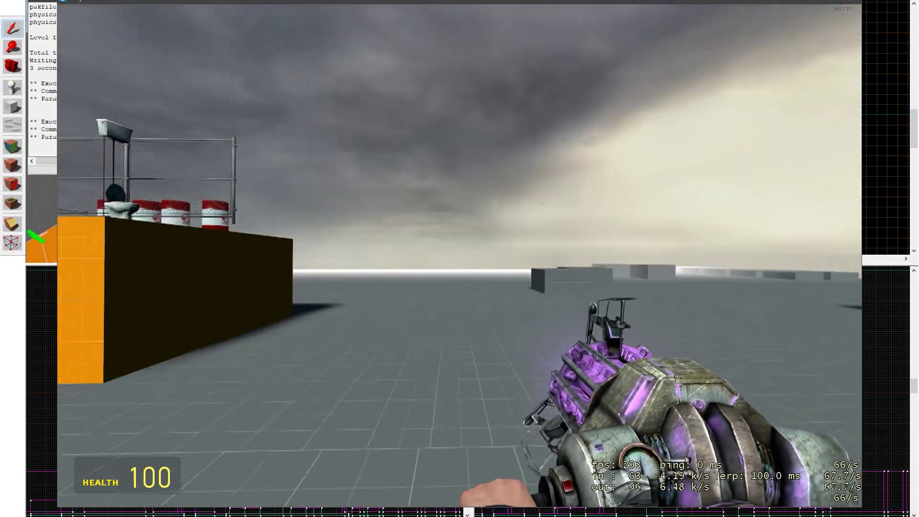
# - Move around the grey brush blocks in the compiled map and fire at them to examine how the brush entities behave
pyautogui.press('w')
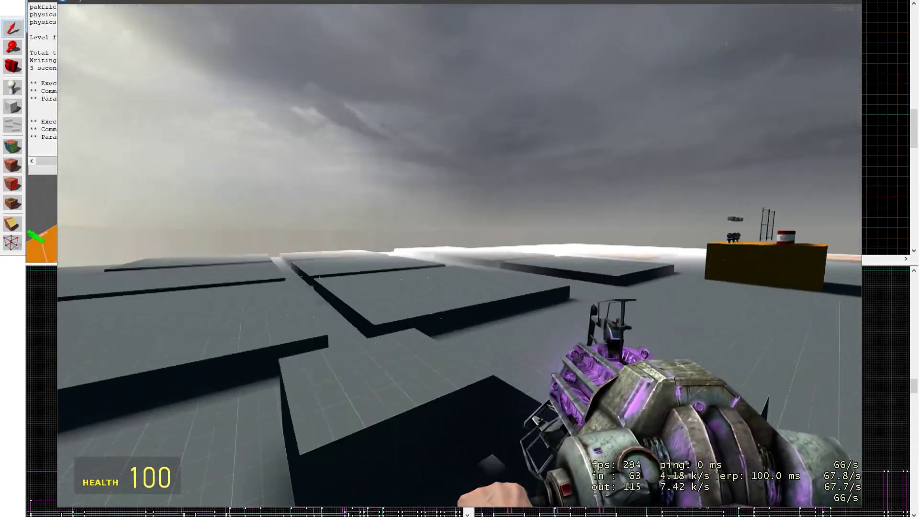
pyautogui.click(460, 256)
pyautogui.press('w')
pyautogui.click(460, 255)
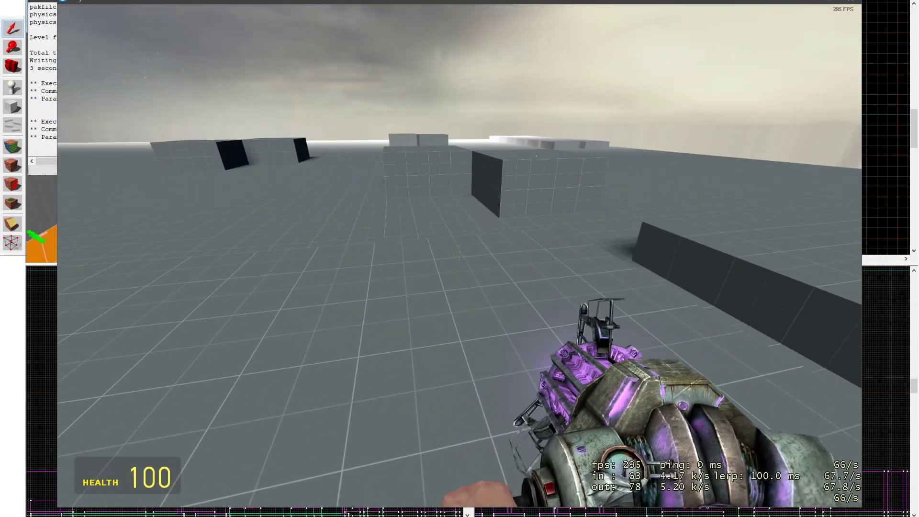
pyautogui.press('w')
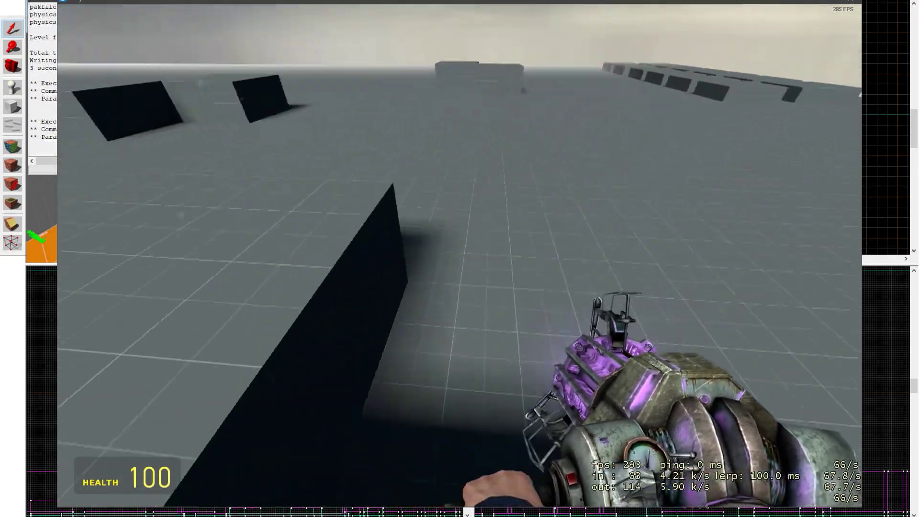
pyautogui.press('s')
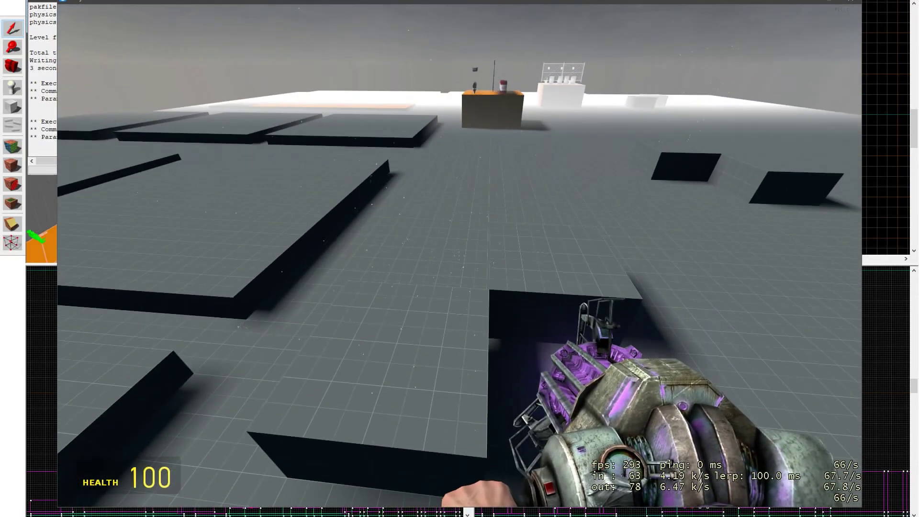
pyautogui.click(460, 256)
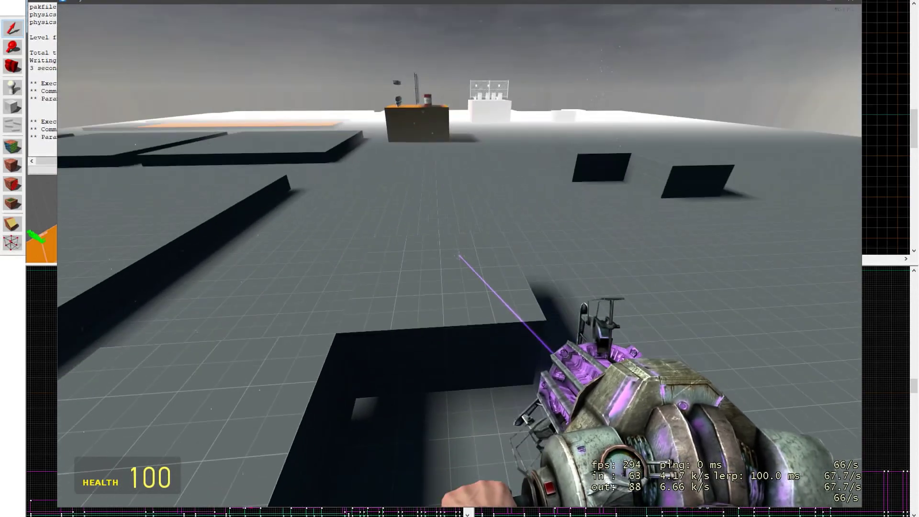
pyautogui.press('a')
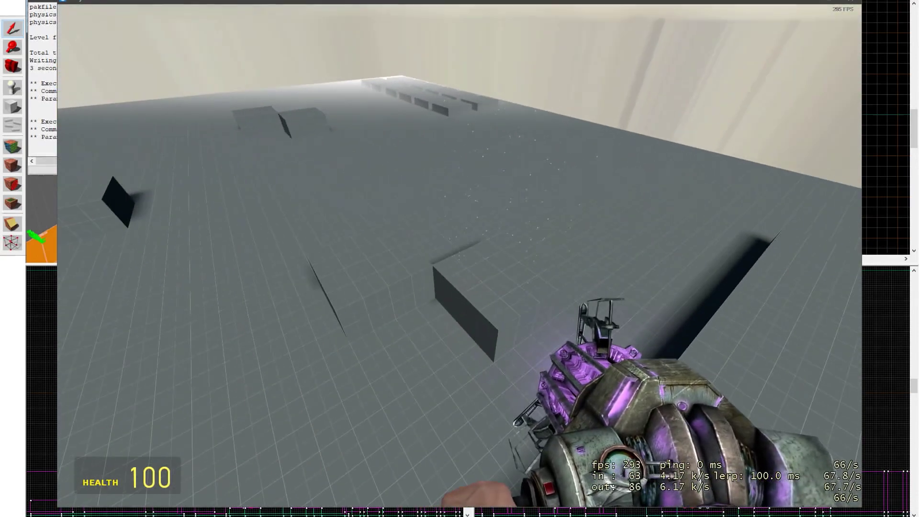
pyautogui.click(460, 255)
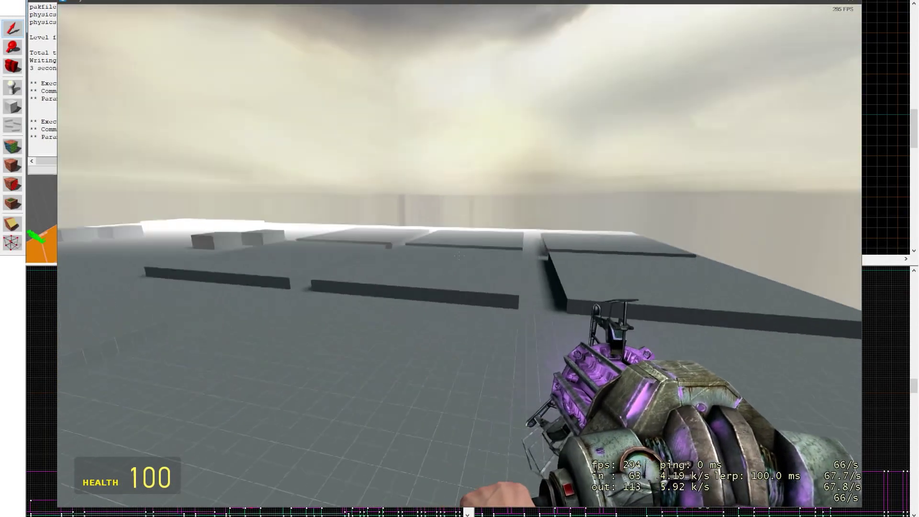
# - Examine the long orange and grey platforms and the prop-topped blocks in game, and switch away from the game window
pyautogui.press('w')
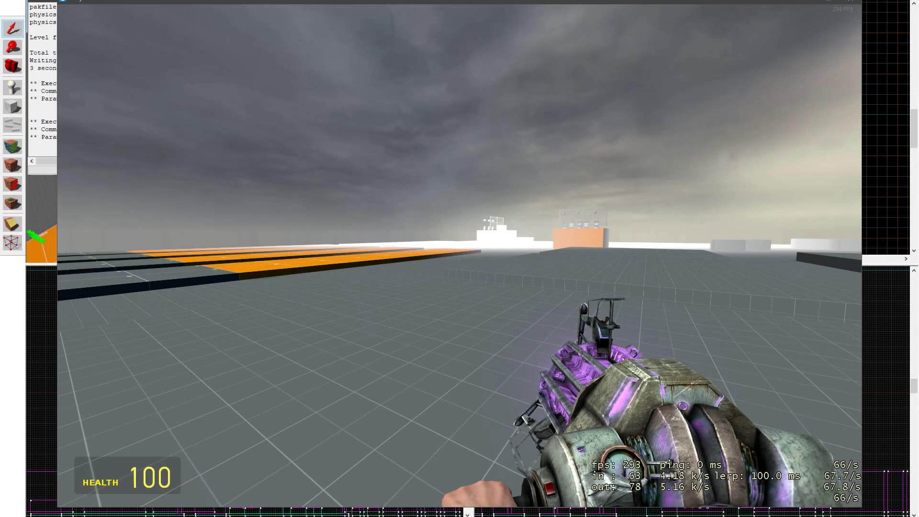
pyautogui.press('w')
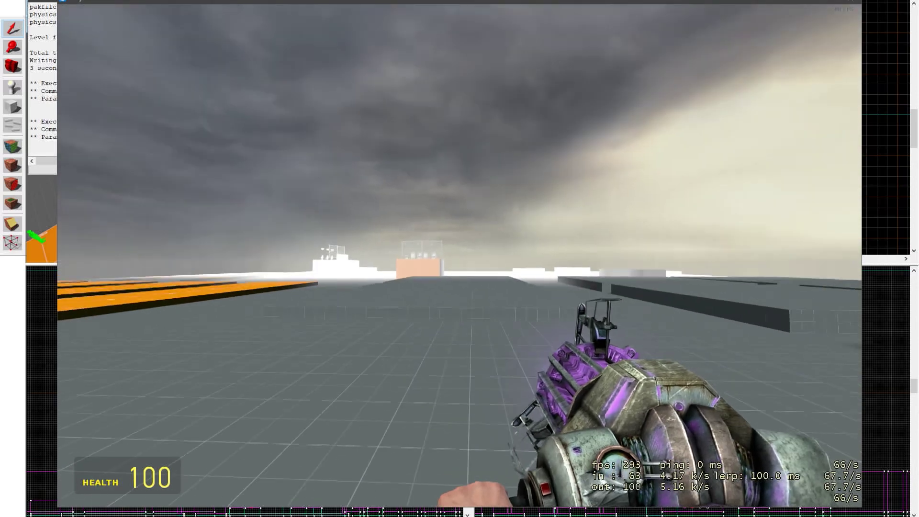
pyautogui.press('w')
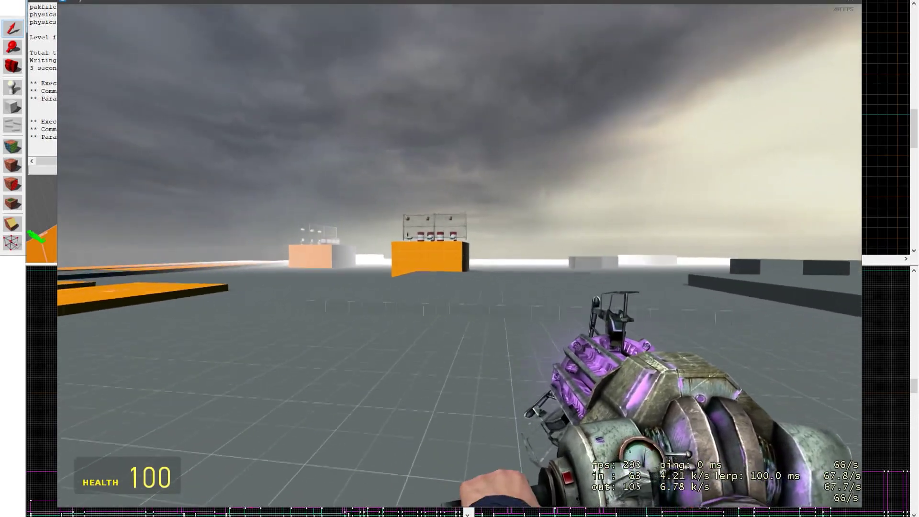
pyautogui.press('w')
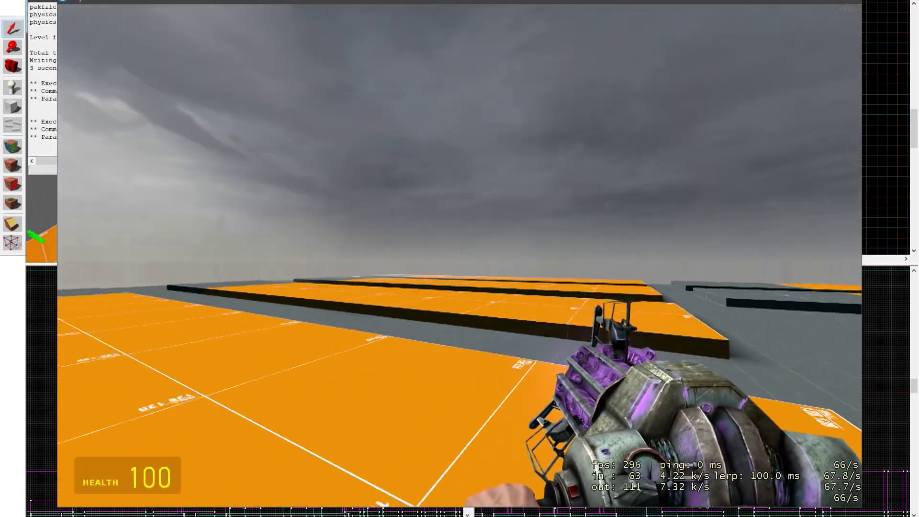
pyautogui.press('w')
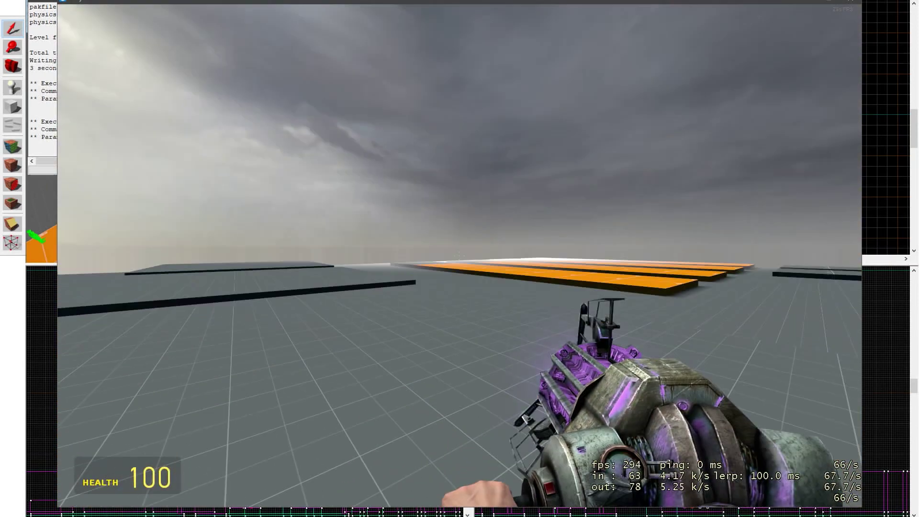
pyautogui.moveTo(459, 258)
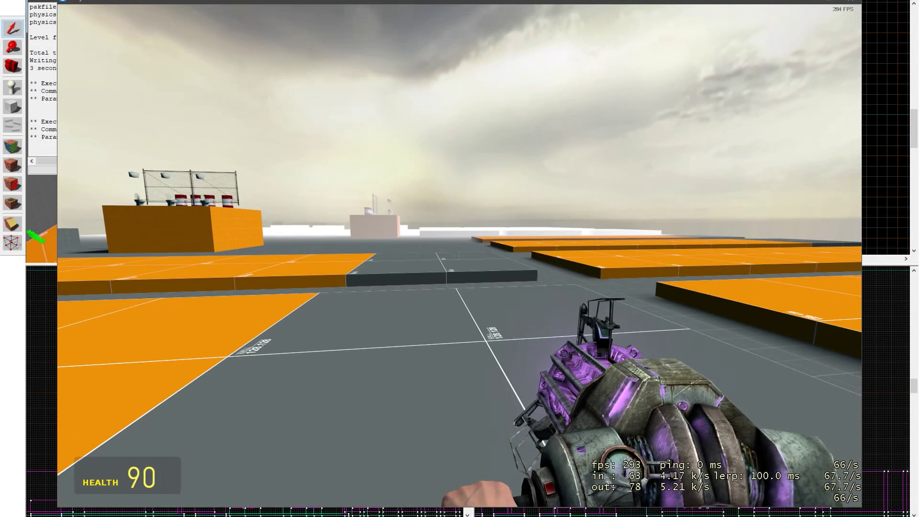
pyautogui.press('s')
pyautogui.press('a')
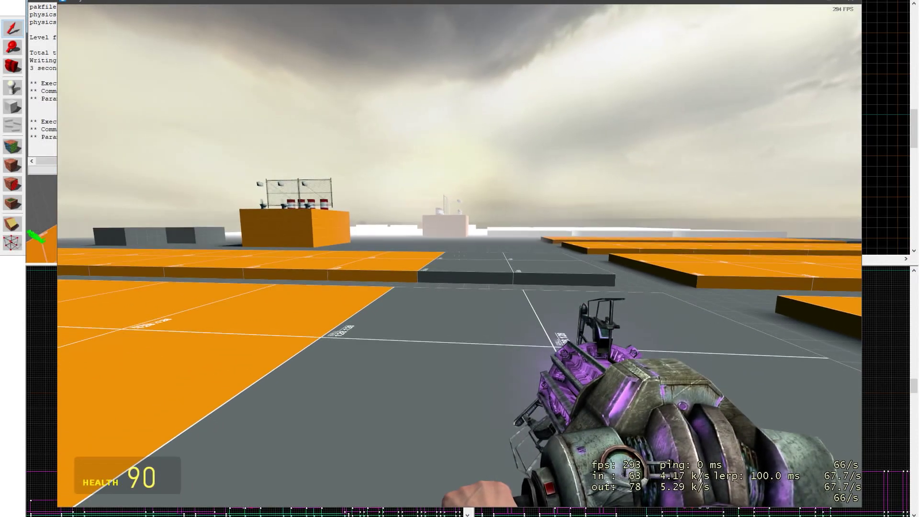
pyautogui.hotkey('alt', 'Tab')
pyautogui.click(894, 516)
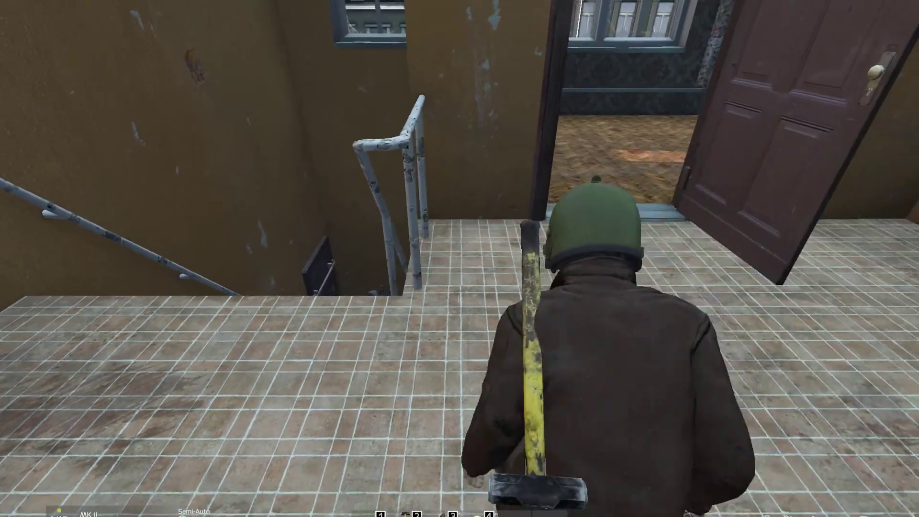
pyautogui.press('KP_Enter')
pyautogui.click(460, 288)
pyautogui.click(460, 287)
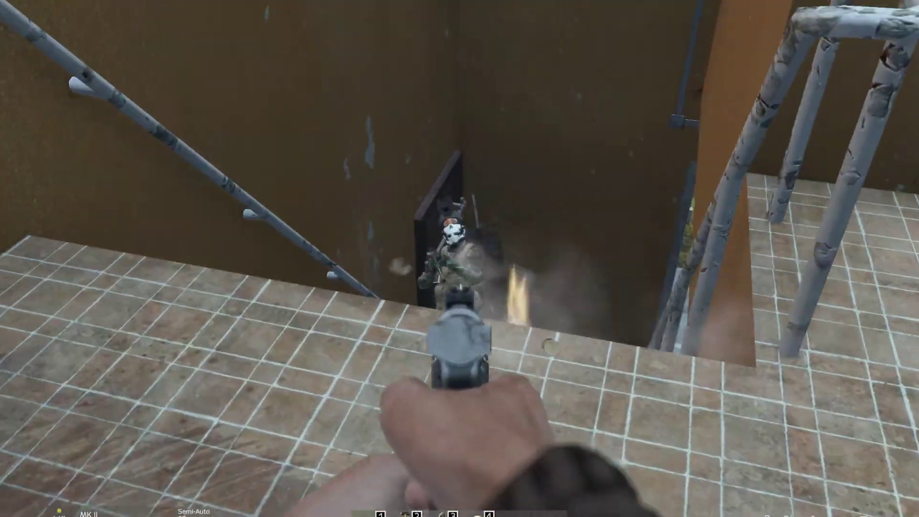
pyautogui.click(460, 288)
pyautogui.click(460, 287)
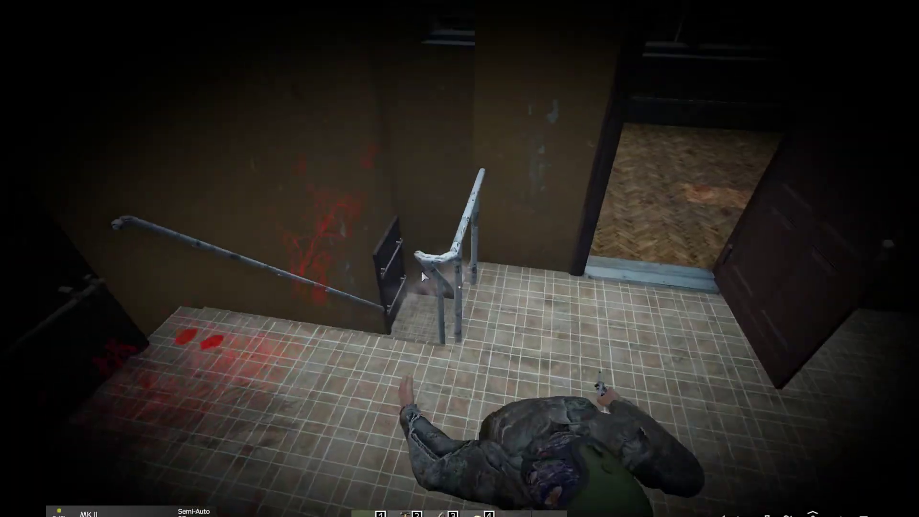